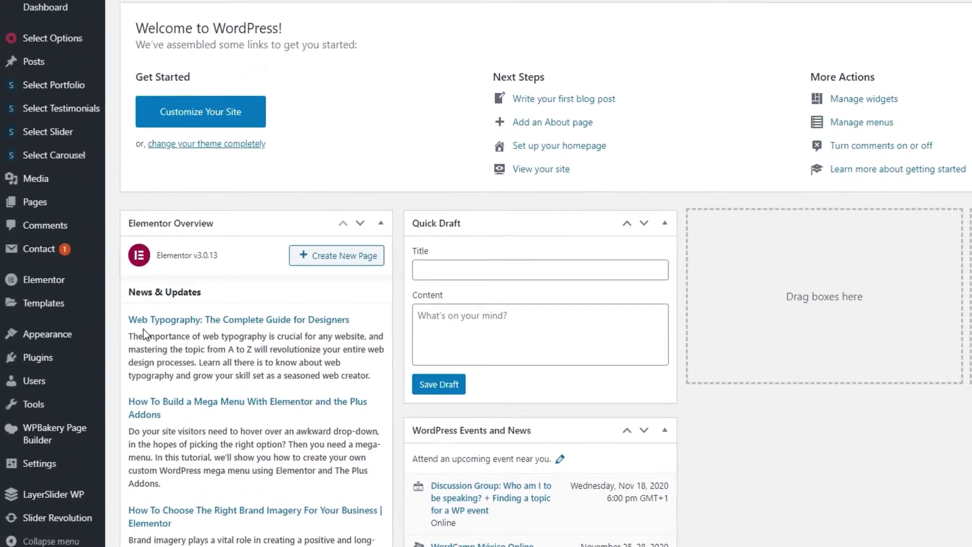
# View the active Stockholm theme's details (version 6.2) and compare with ThemeForest's update log showing 6.6.
pyautogui.moveTo(62, 387)
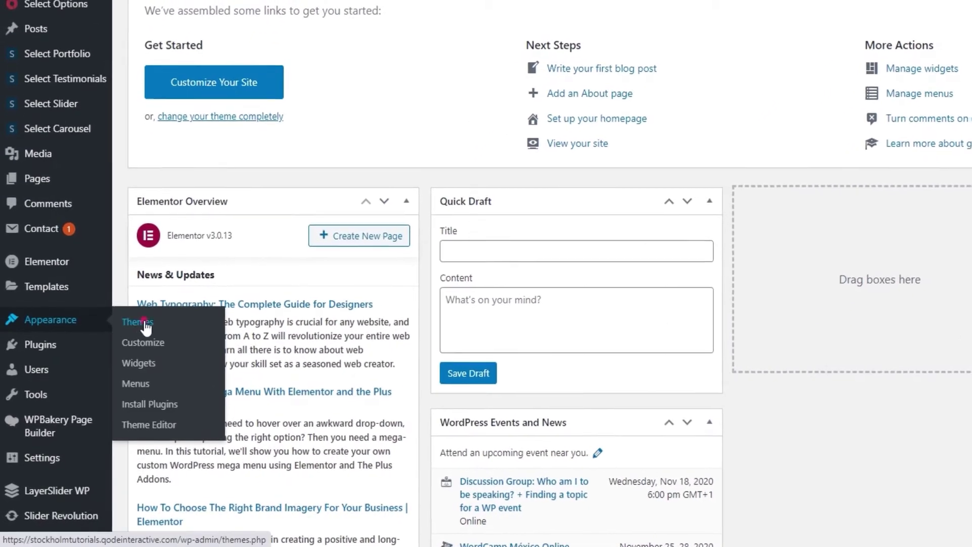
pyautogui.click(136, 323)
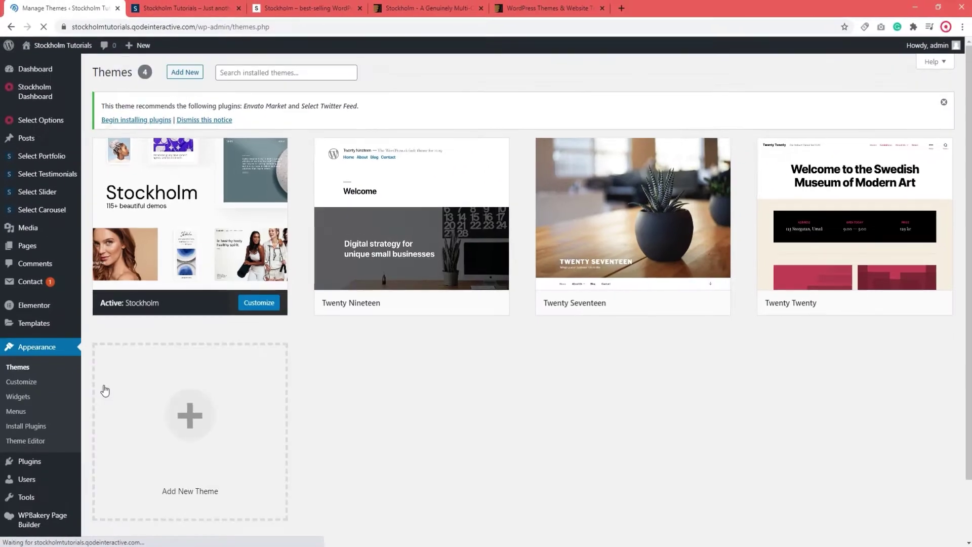
pyautogui.moveTo(156, 282)
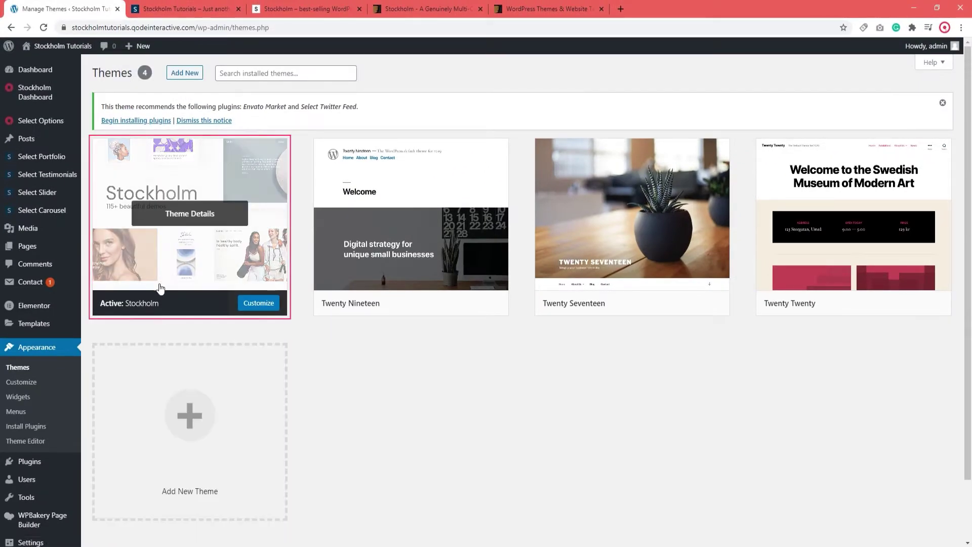
pyautogui.click(184, 223)
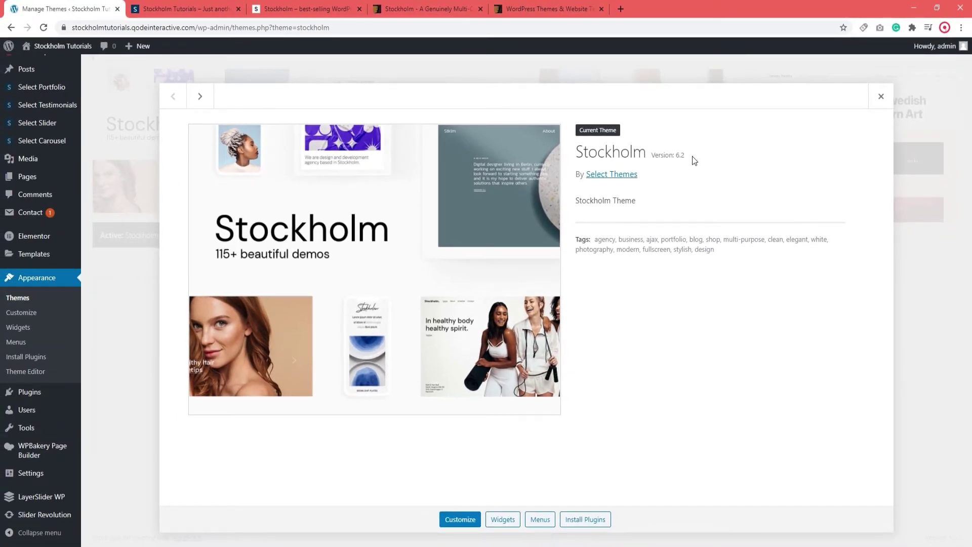
pyautogui.click(416, 8)
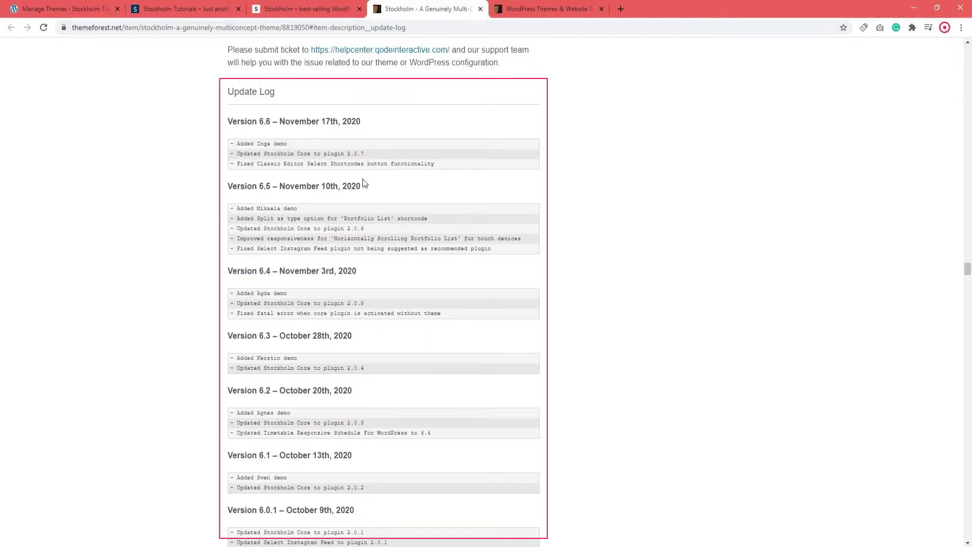
pyautogui.moveTo(967, 269); pyautogui.dragTo(968, 51)
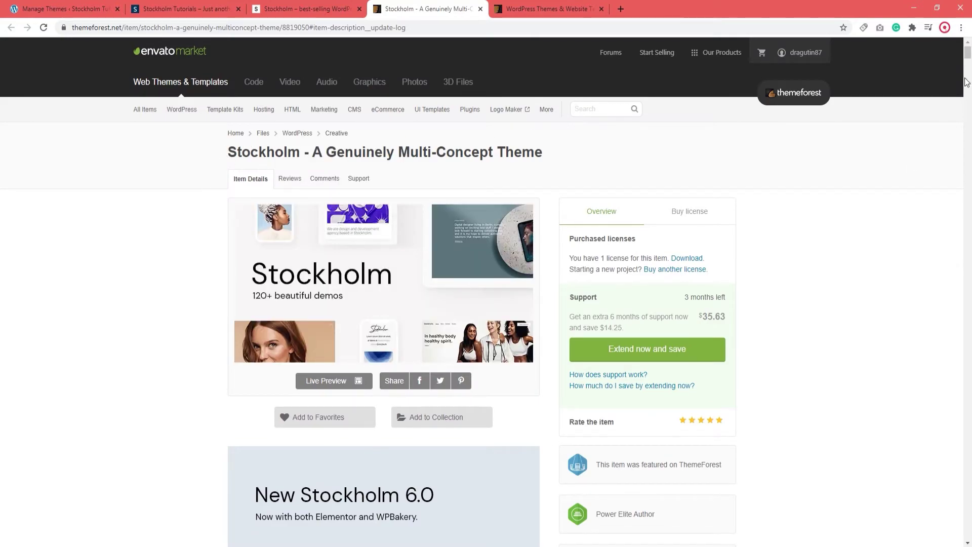
pyautogui.moveTo(967, 53); pyautogui.dragTo(965, 277)
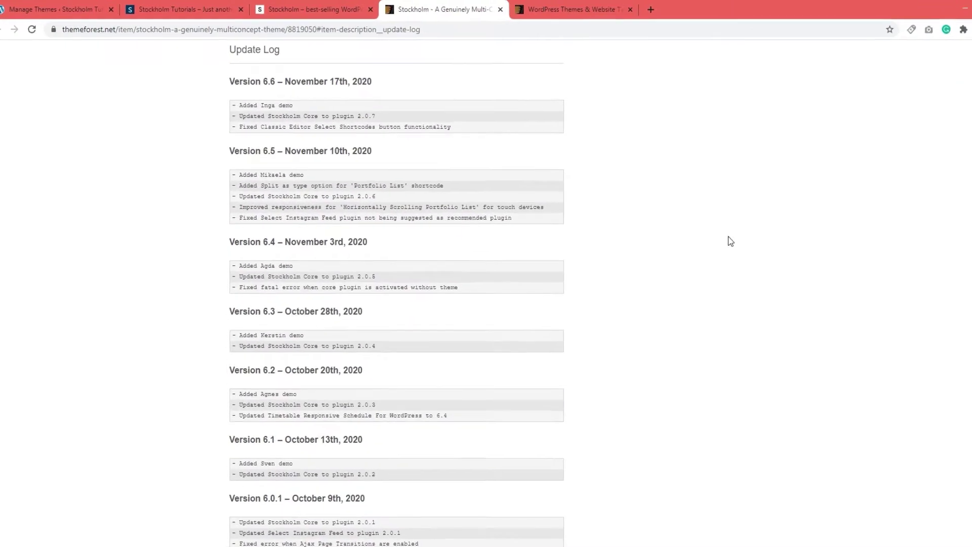
pyautogui.moveTo(231, 80); pyautogui.dragTo(353, 89)
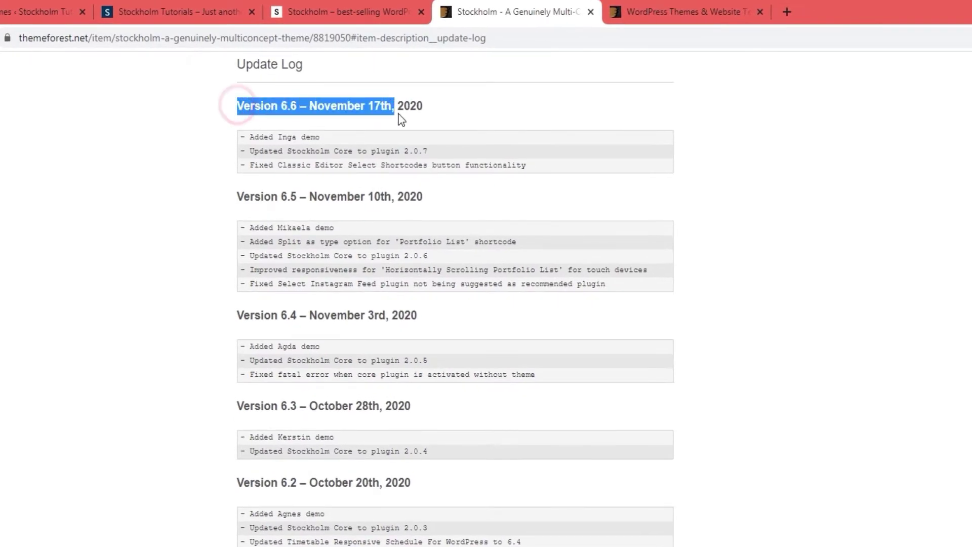
pyautogui.moveTo(401, 119); pyautogui.dragTo(436, 122)
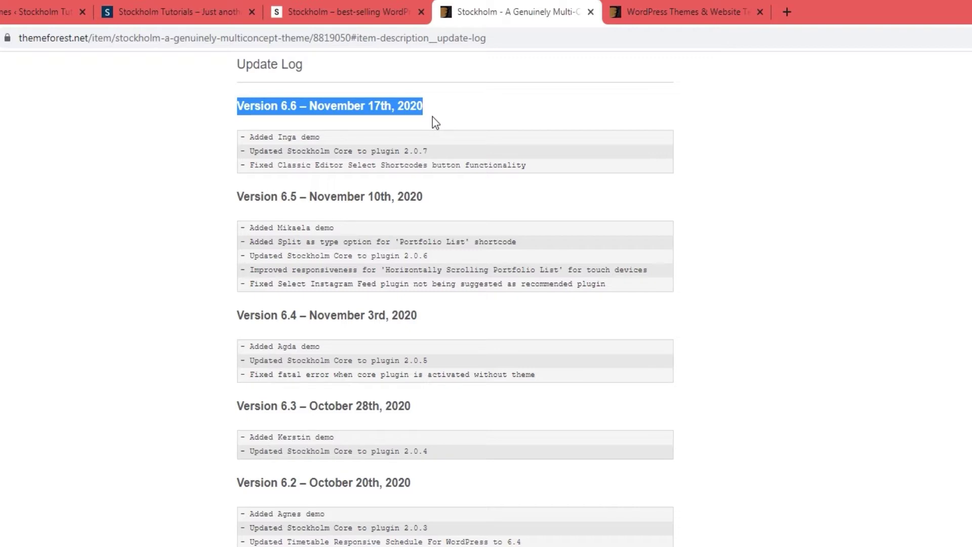
pyautogui.click(819, 250)
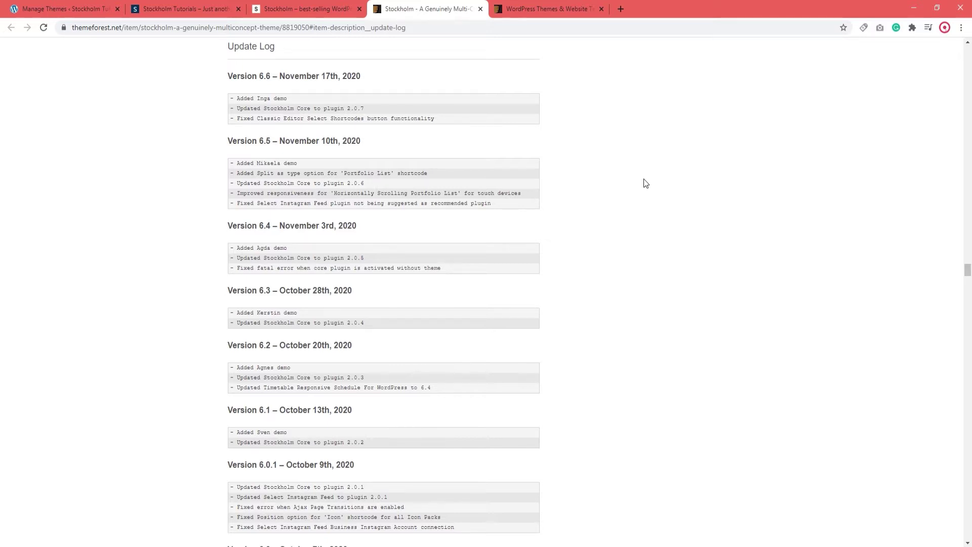
pyautogui.click(101, 9)
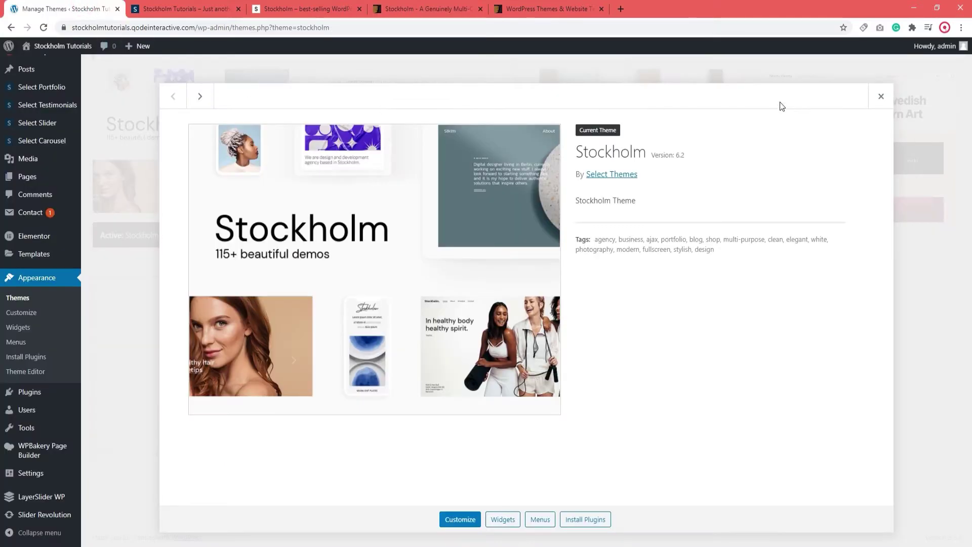
# Close the Stockholm theme details and go to the Plugins page listing 10 installed plugins.
pyautogui.click(882, 97)
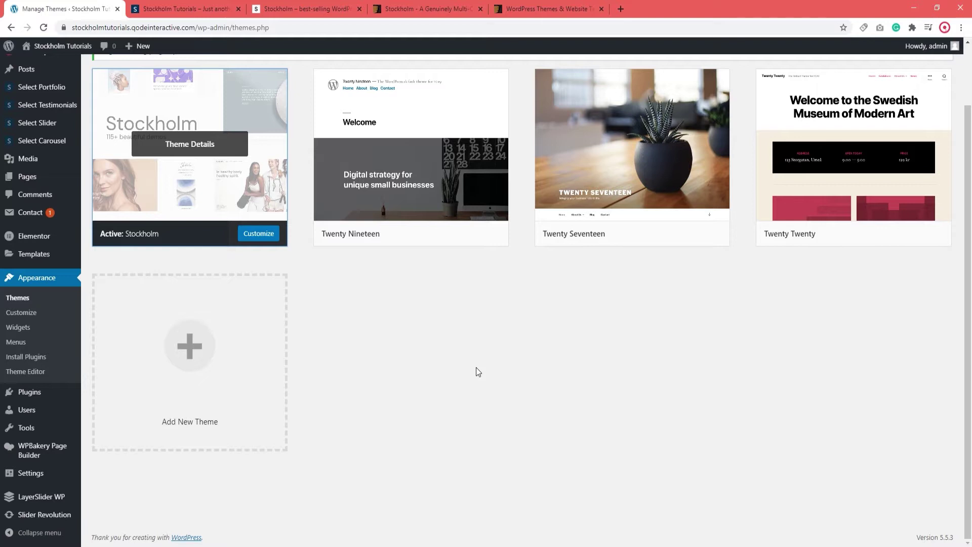
pyautogui.click(40, 393)
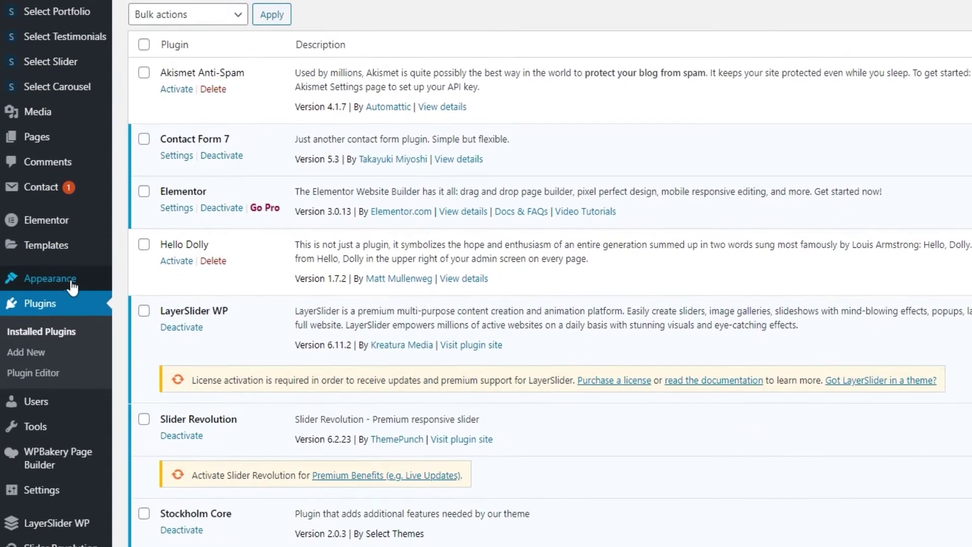
# Go to Appearance > Install Plugins to see the recommended, not-yet-installed plugins.
pyautogui.moveTo(72, 284)
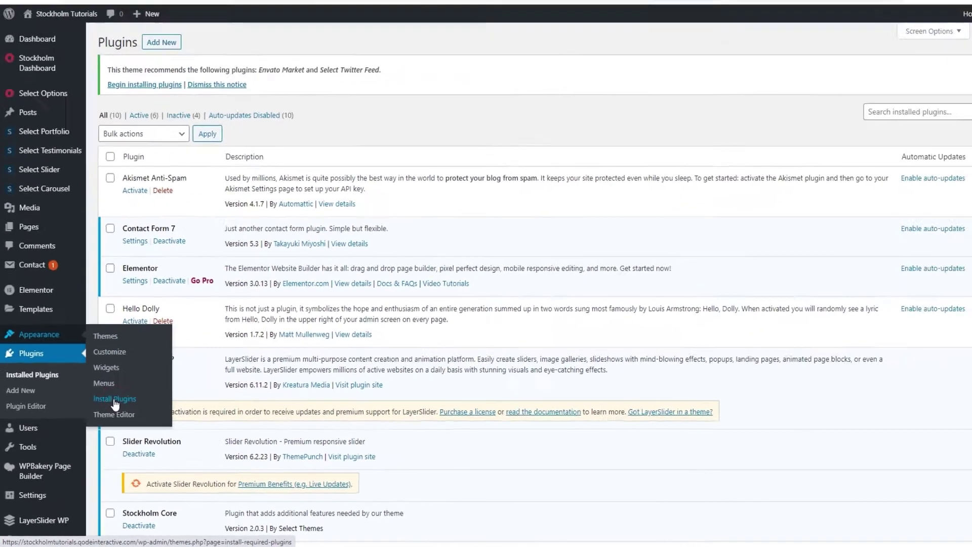
pyautogui.click(115, 400)
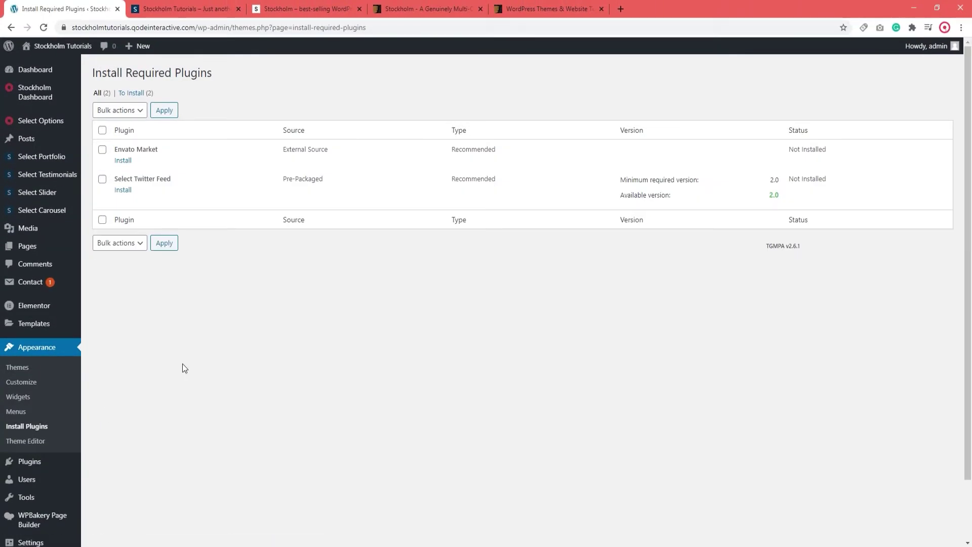
# Install Envato Market with the Install bulk action, then activate it from the required plugins installer.
pyautogui.click(102, 150)
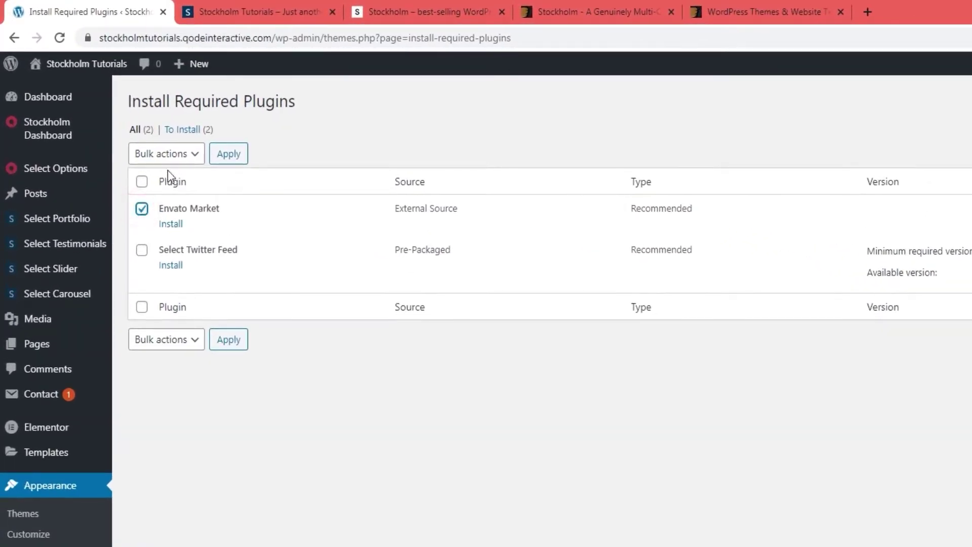
pyautogui.click(167, 154)
pyautogui.click(172, 187)
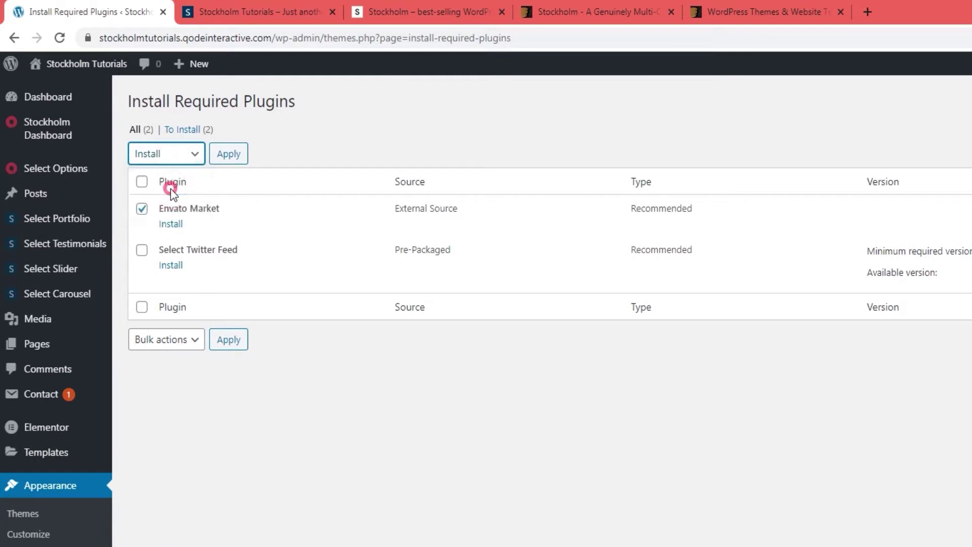
pyautogui.click(226, 156)
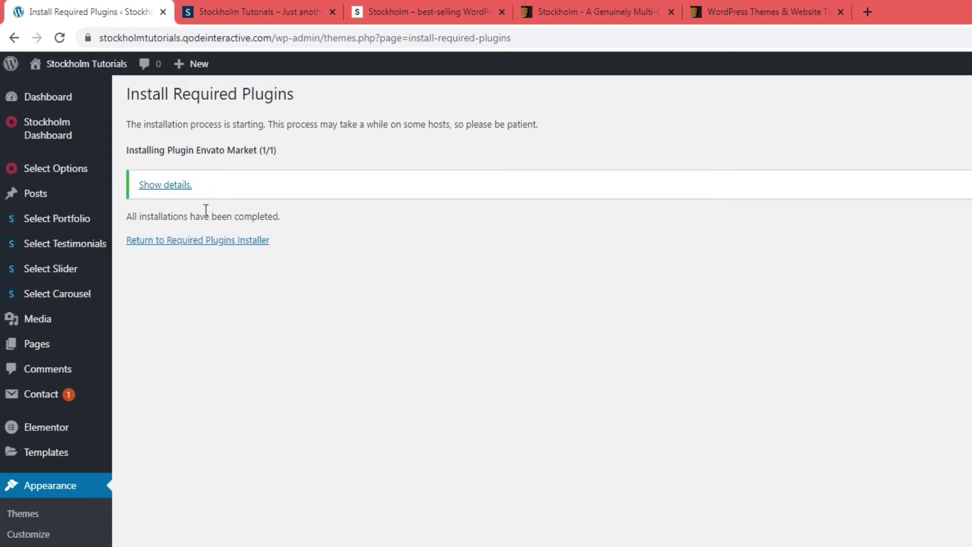
pyautogui.click(213, 241)
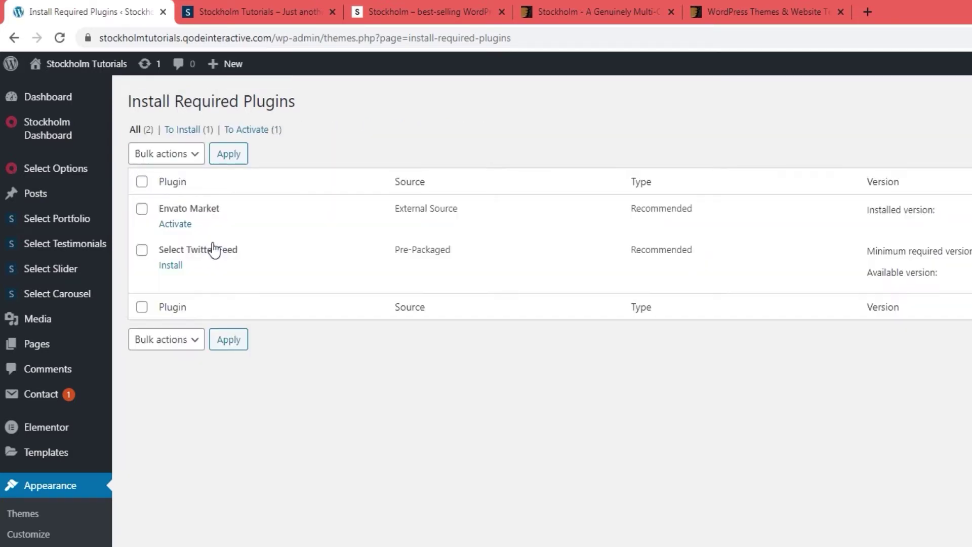
pyautogui.click(176, 224)
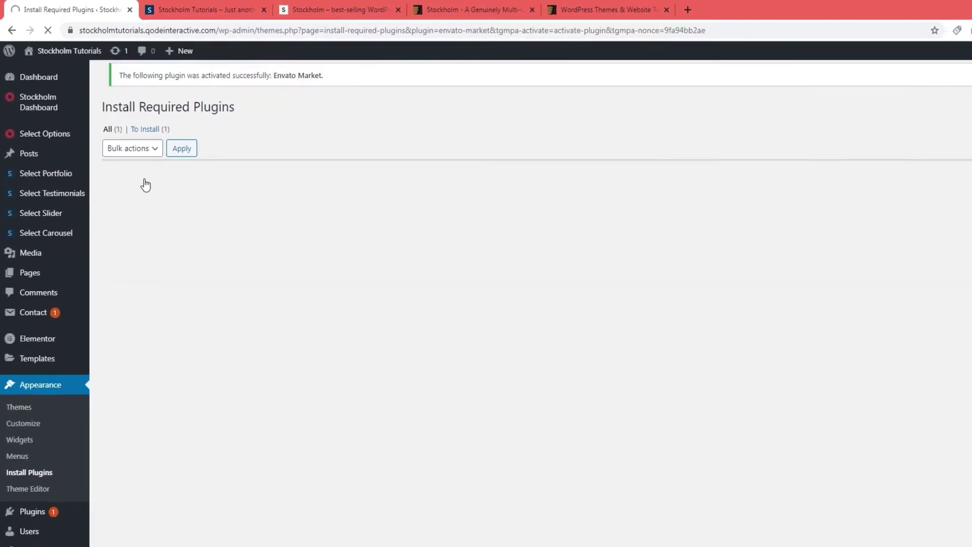
pyautogui.moveTo(49, 71)
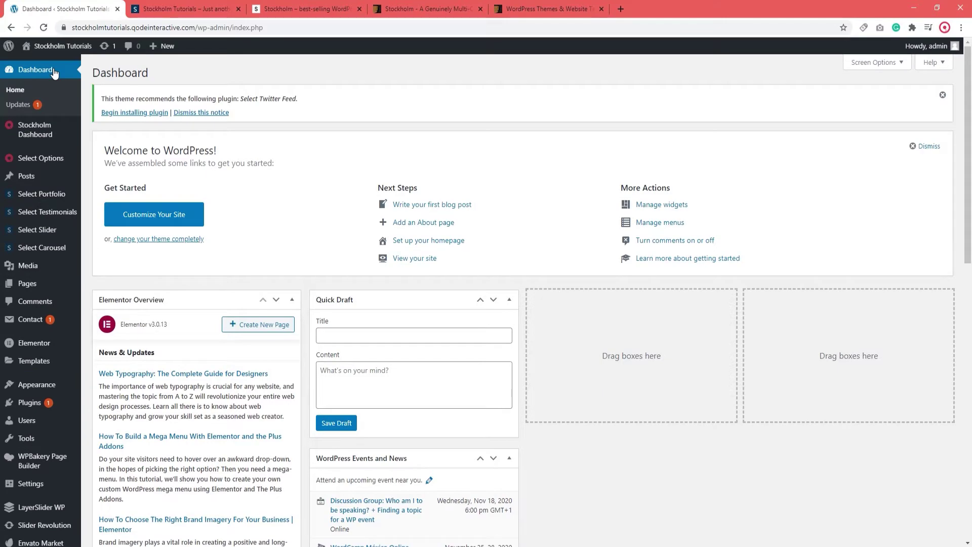
# Open the Envato Market API token settings page and its Getting Started envato.com link in a new tab.
pyautogui.scroll(-4, 41, 425)
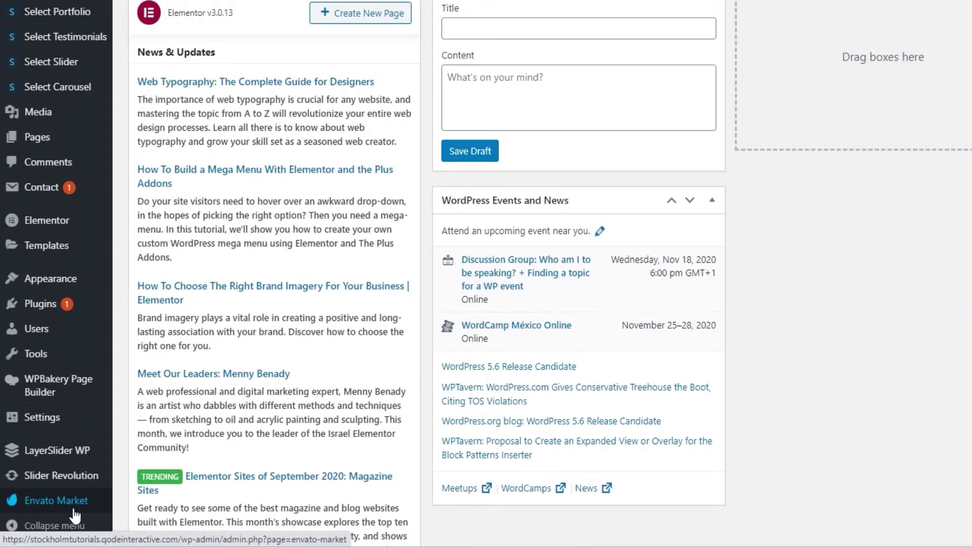
pyautogui.click(74, 509)
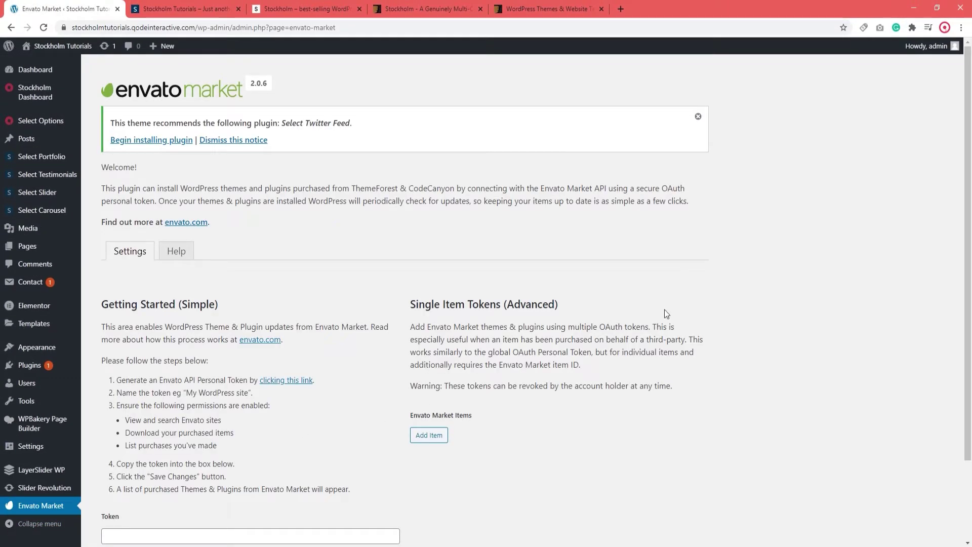
pyautogui.scroll(-2, 664, 314)
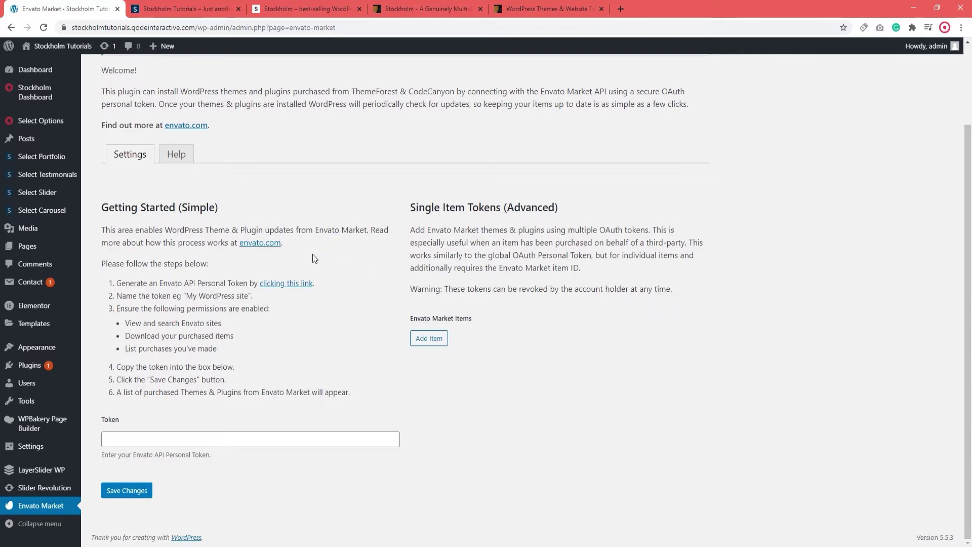
pyautogui.click(267, 245)
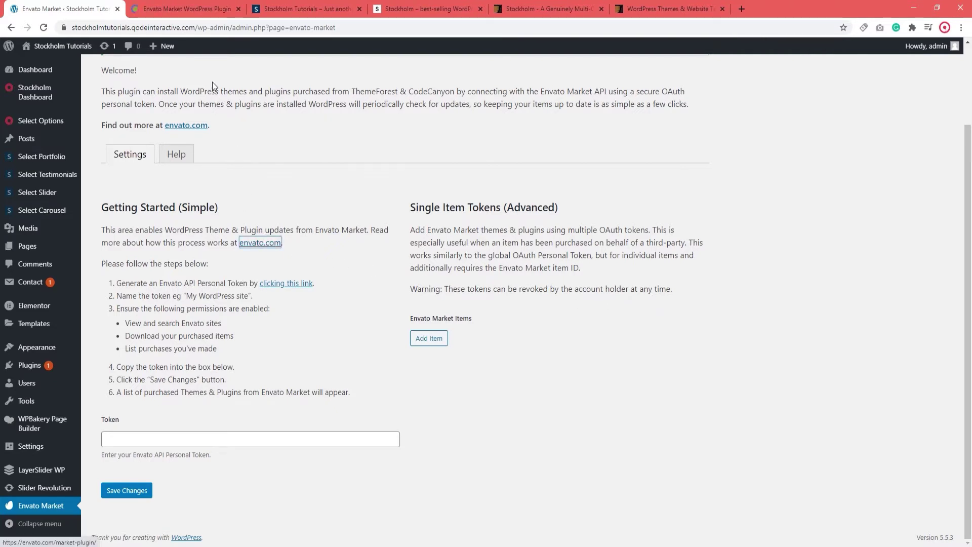
# Scroll the envato.com plugin page down to Help and Support and the Download Latest Version button.
pyautogui.click(189, 14)
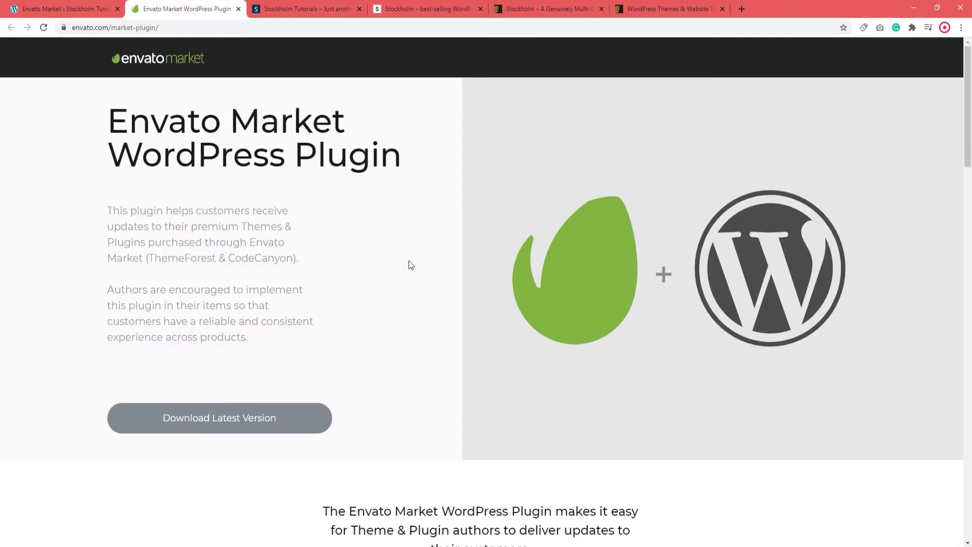
pyautogui.middleClick(652, 343)
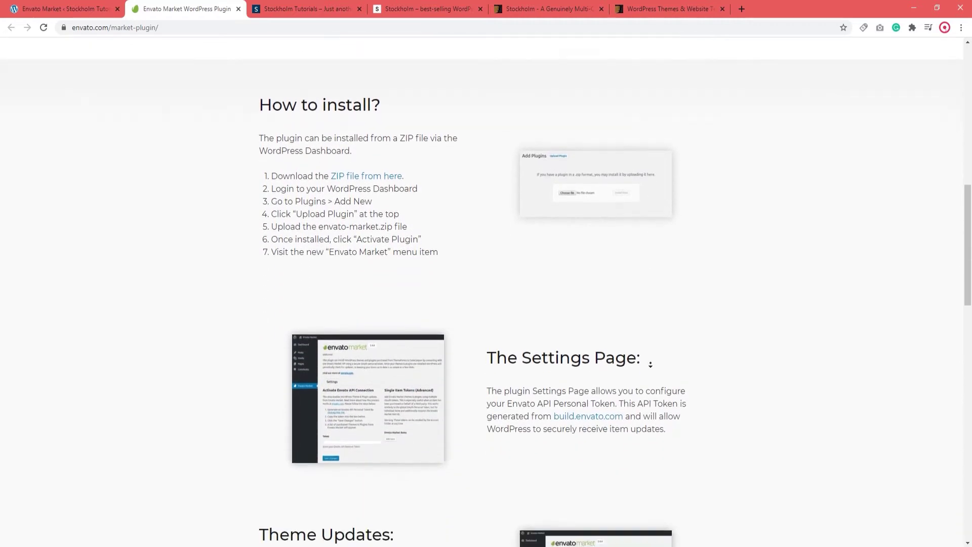
pyautogui.scroll(-4, 651, 365)
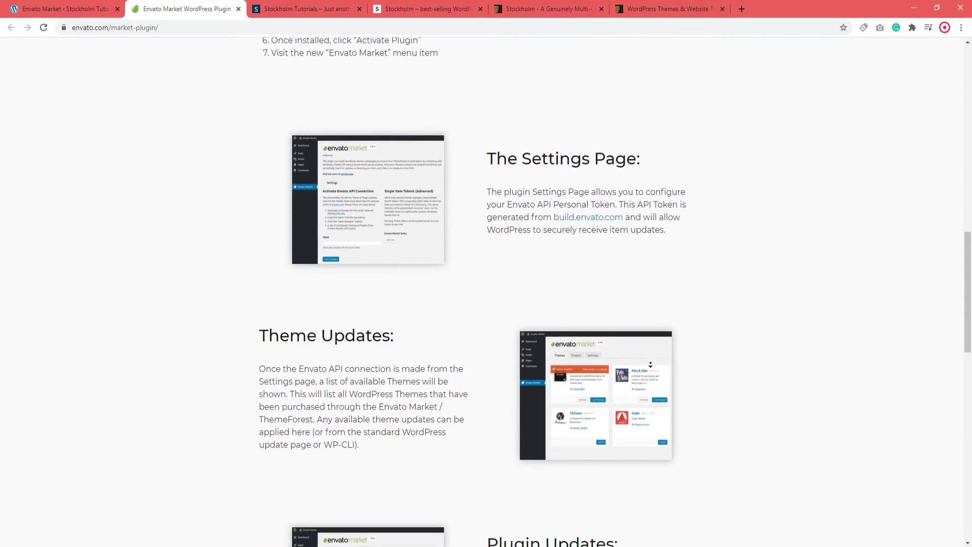
pyautogui.scroll(-4, 651, 364)
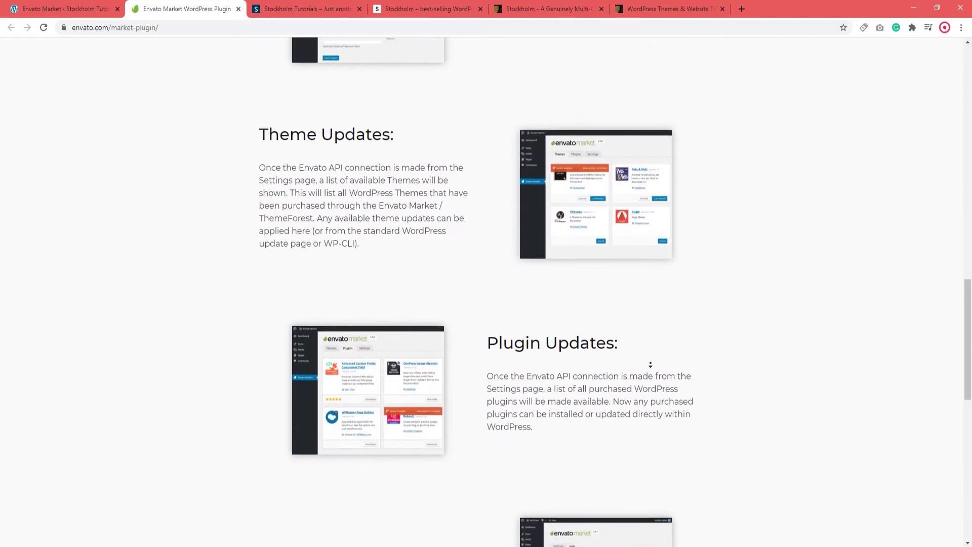
pyautogui.scroll(-4, 651, 364)
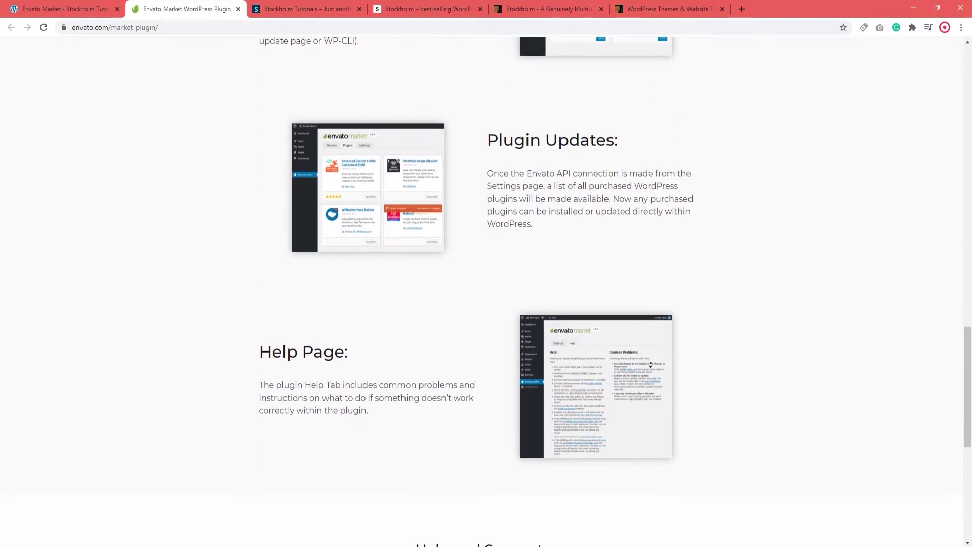
pyautogui.scroll(-4, 650, 364)
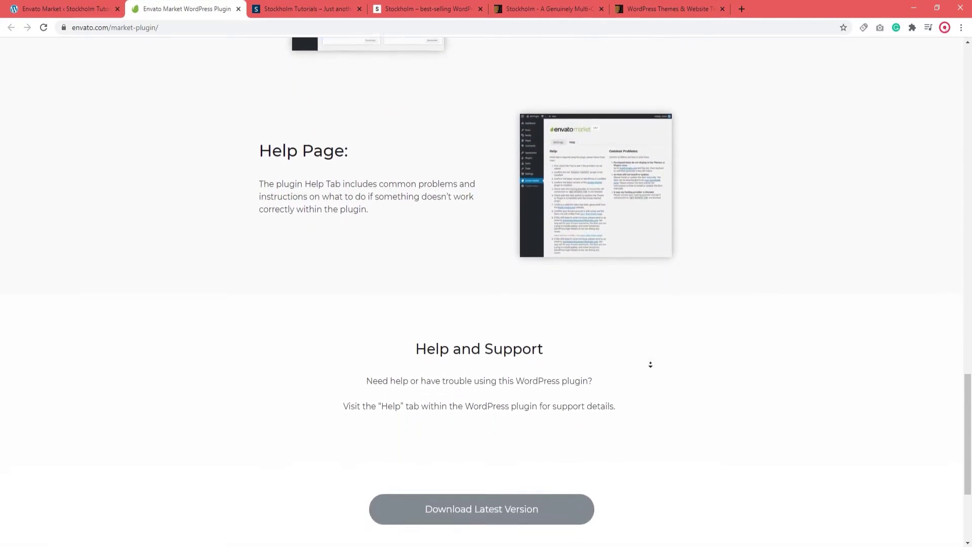
pyautogui.scroll(-1, 651, 364)
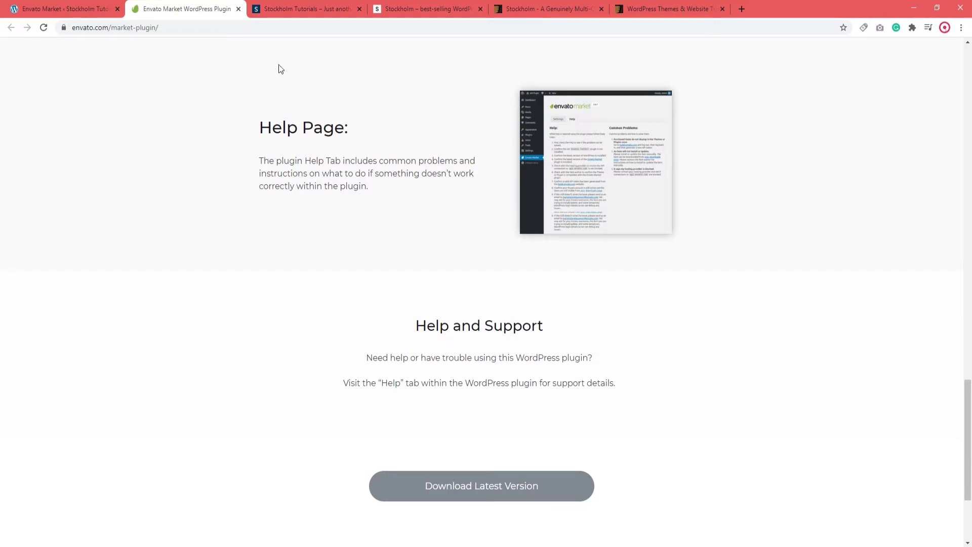
# Close the envato.com plugin tab and switch to the signed-in ThemeForest tab.
pyautogui.click(238, 9)
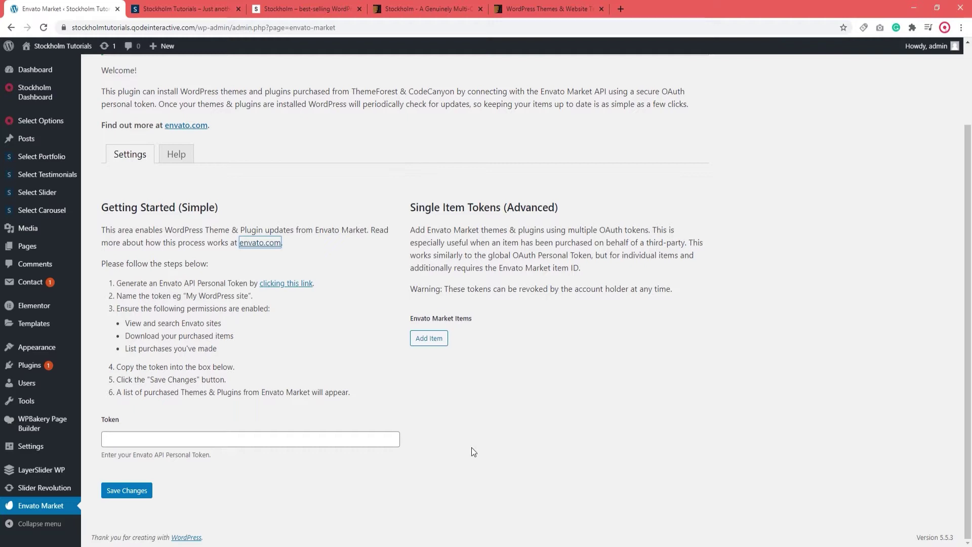
pyautogui.click(535, 9)
# Download Stockholm's 'Installable WordPress file only' from ThemeForest Downloads and minimize Chrome.
pyautogui.moveTo(787, 58)
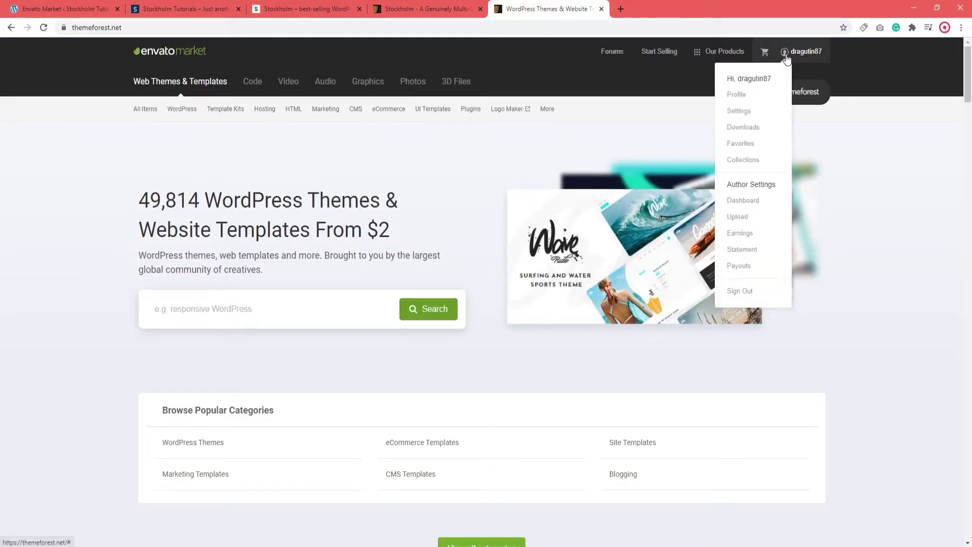
pyautogui.click(740, 128)
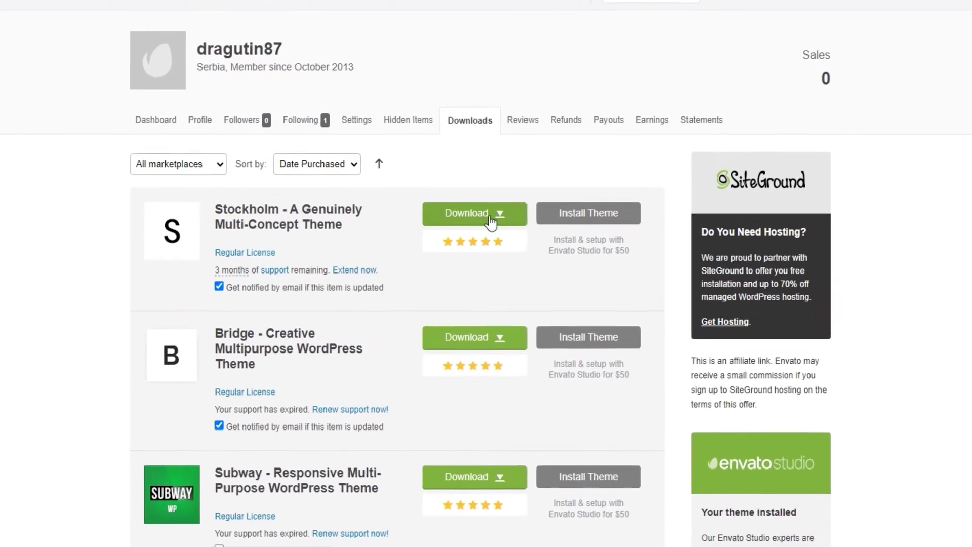
pyautogui.click(486, 270)
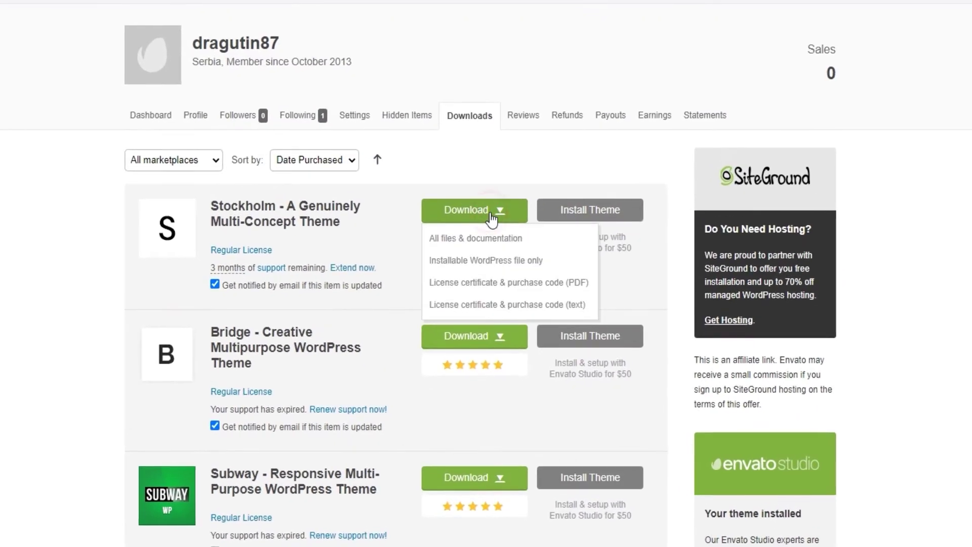
pyautogui.click(486, 259)
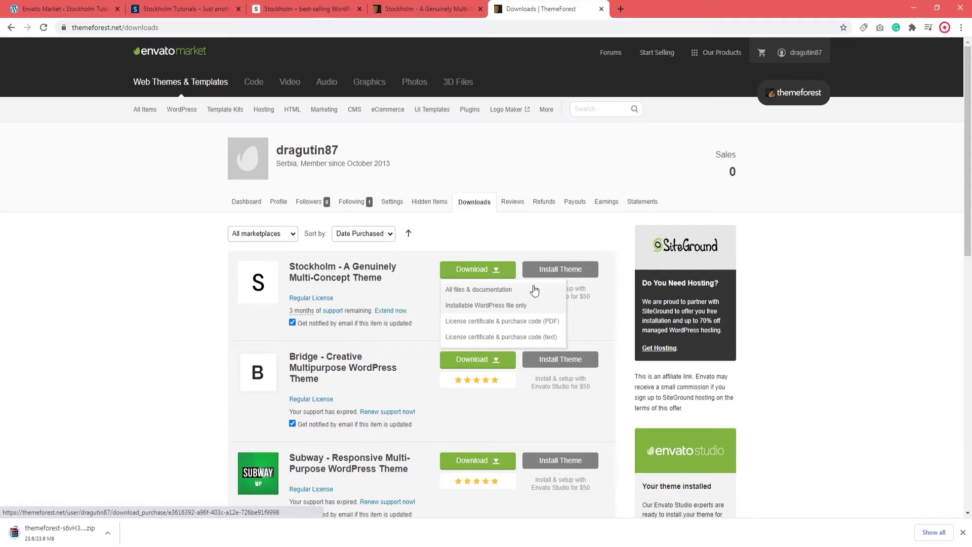
pyautogui.click(914, 8)
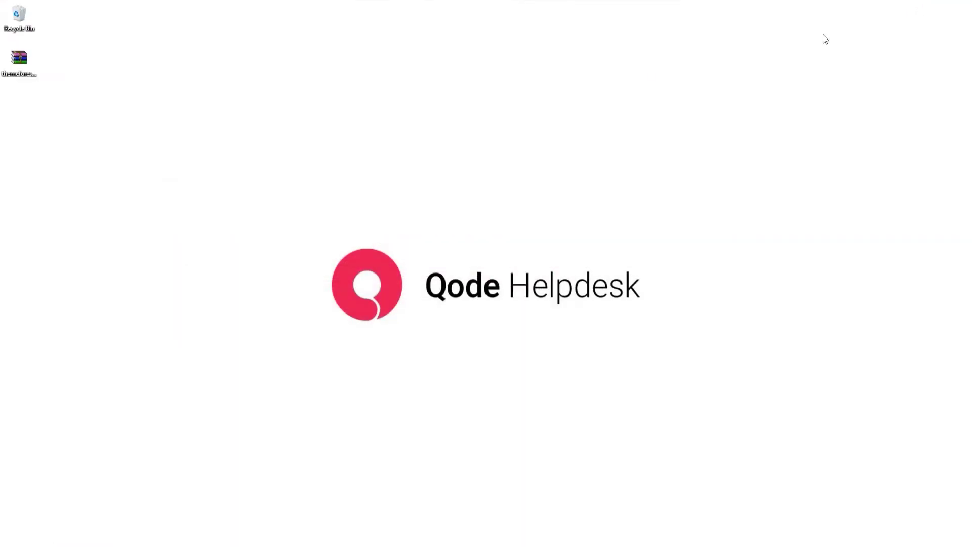
# Open the theme zip in WinRAR, extract the stockholm folder to the desktop, and close WinRAR.
pyautogui.rightClick(25, 66)
pyautogui.click(43, 72)
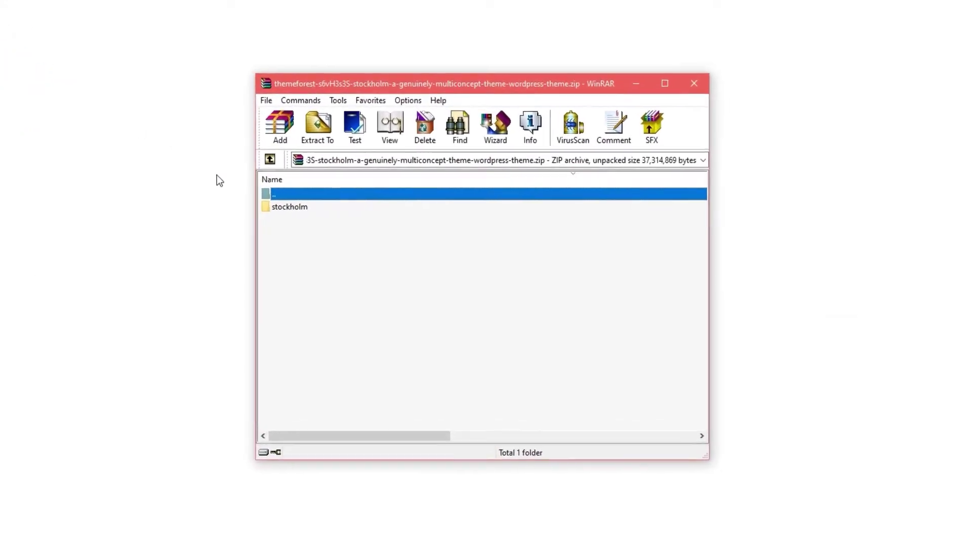
pyautogui.click(309, 211)
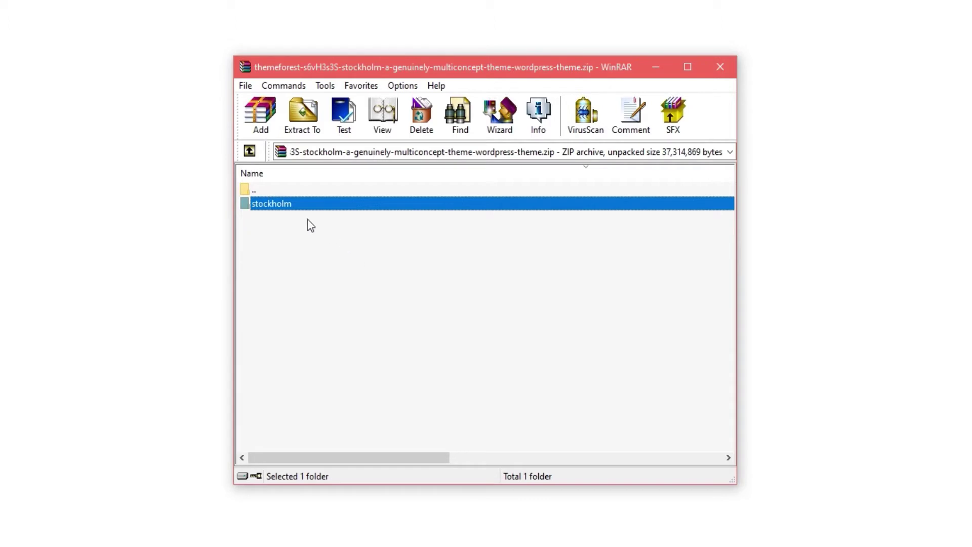
pyautogui.click(261, 203)
pyautogui.hotkey('alt', 'w')
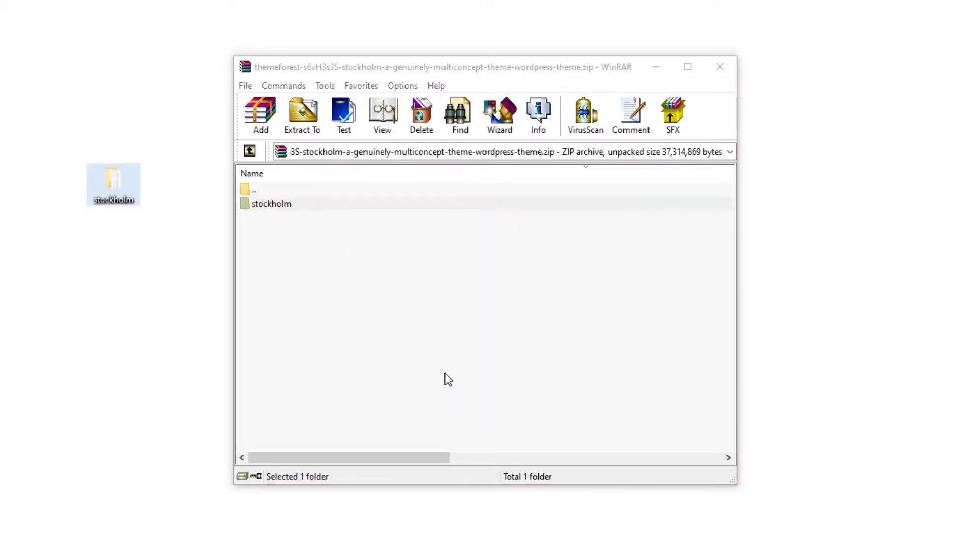
pyautogui.click(720, 67)
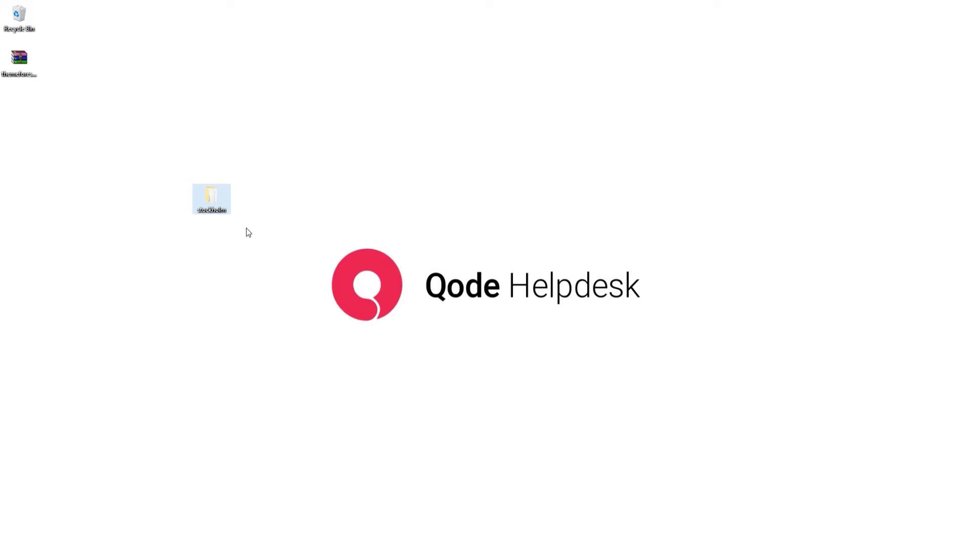
# Search 'filezilla' in a new Chrome tab and go to filezilla-project.org's FileZilla Client download.
pyautogui.click(375, 535)
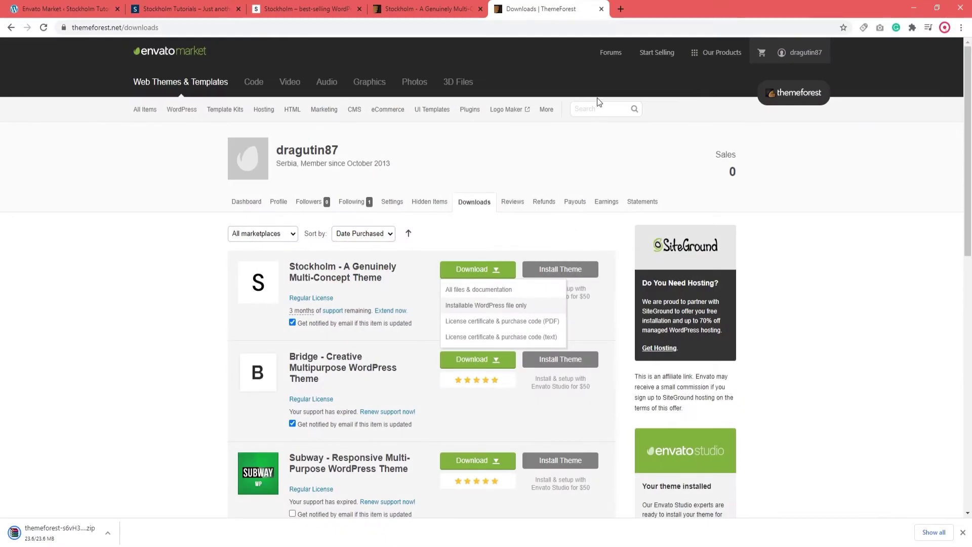
pyautogui.click(621, 12)
pyautogui.write('filez')
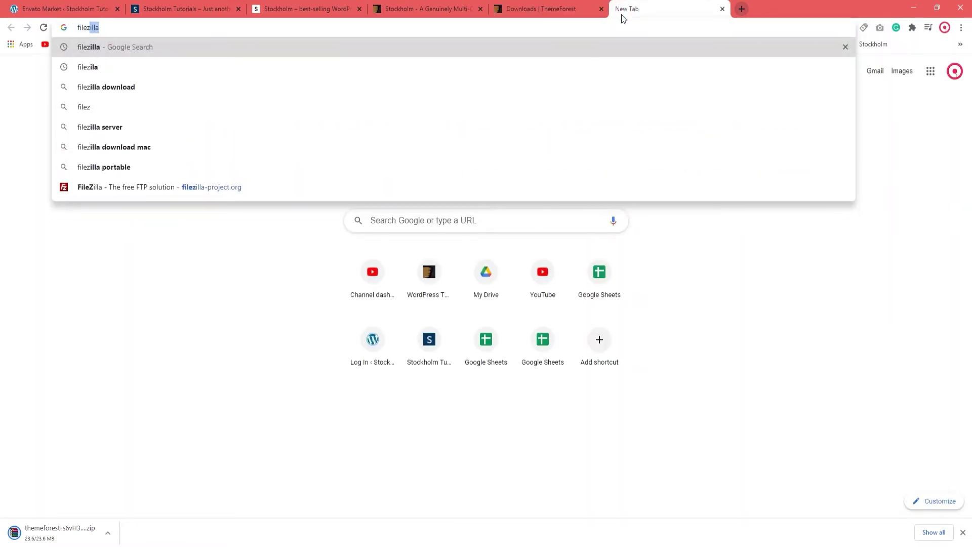
pyautogui.write('illa')
pyautogui.press('Return')
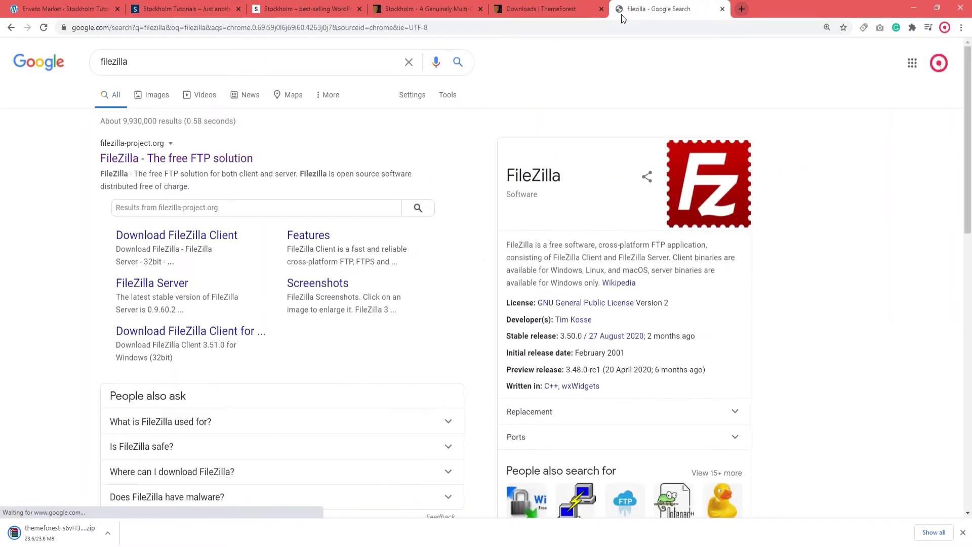
pyautogui.moveTo(92, 139); pyautogui.dragTo(163, 139)
pyautogui.click(198, 152)
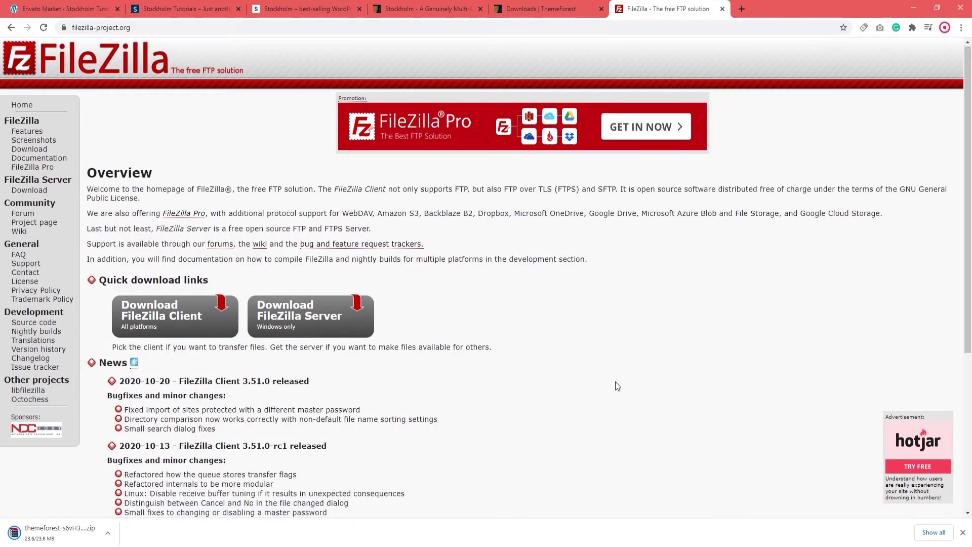
pyautogui.scroll(-3, 616, 383)
pyautogui.click(159, 169)
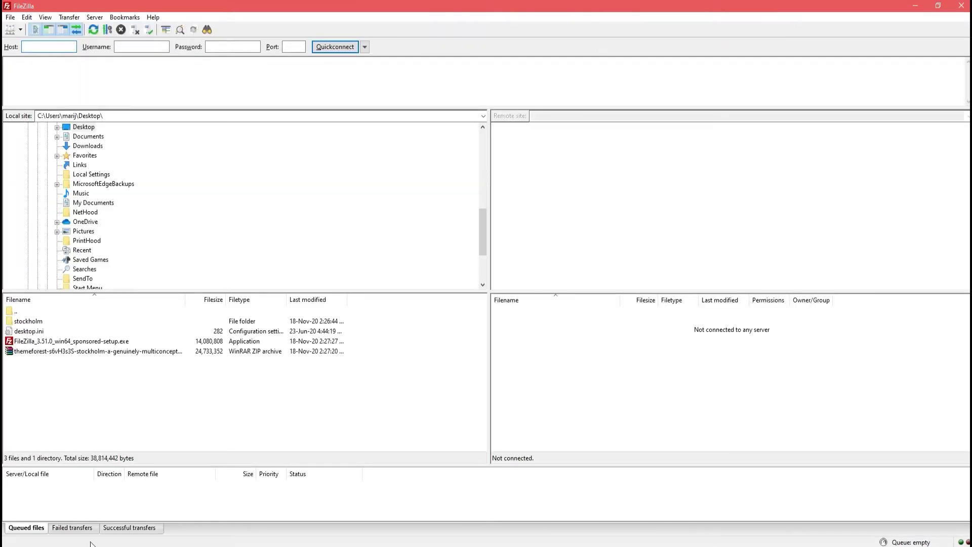
# Point out FileZilla's Host, Username and Password fields for the server connection.
pyautogui.click(48, 46)
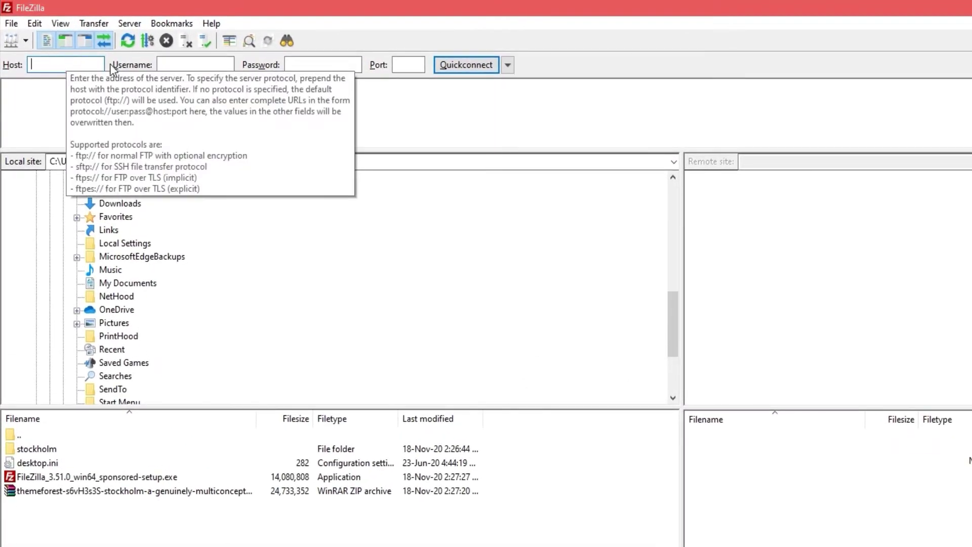
pyautogui.click(186, 63)
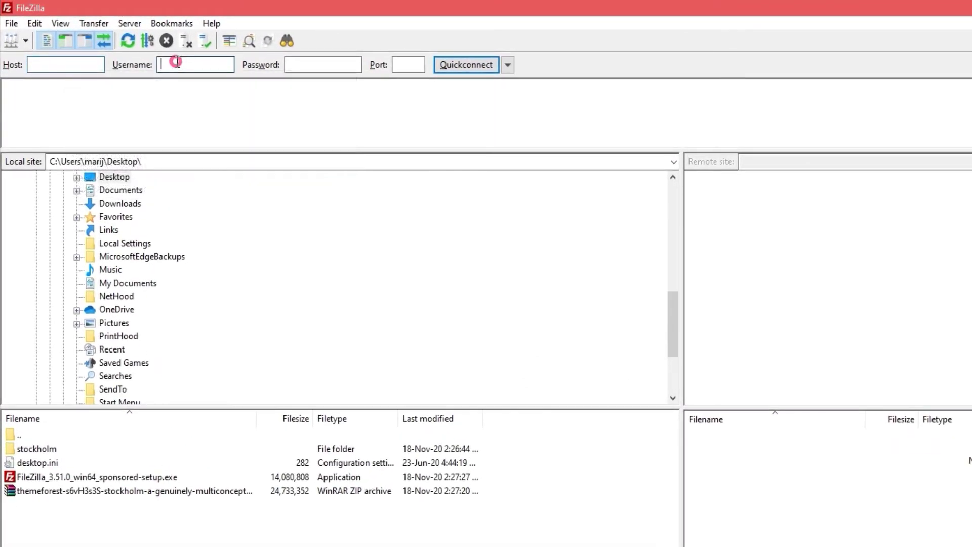
pyautogui.click(304, 63)
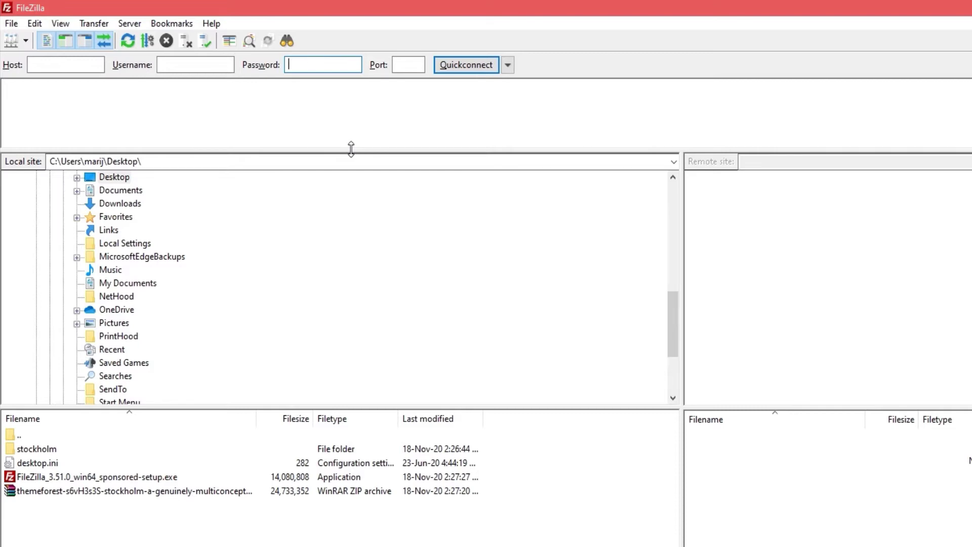
# Connect to the saved Stockholm site from Site Manager and open the remote wp-content folder.
pyautogui.click(24, 41)
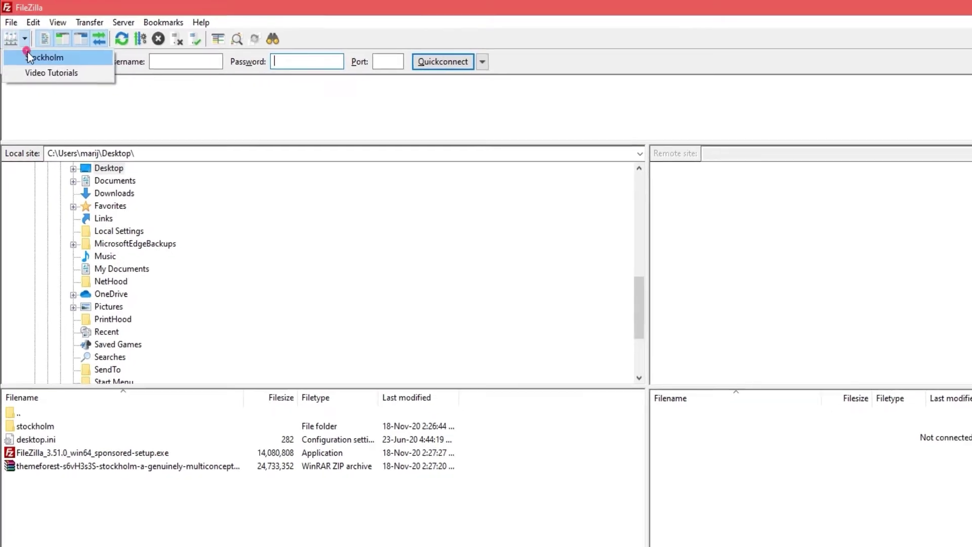
pyautogui.click(27, 52)
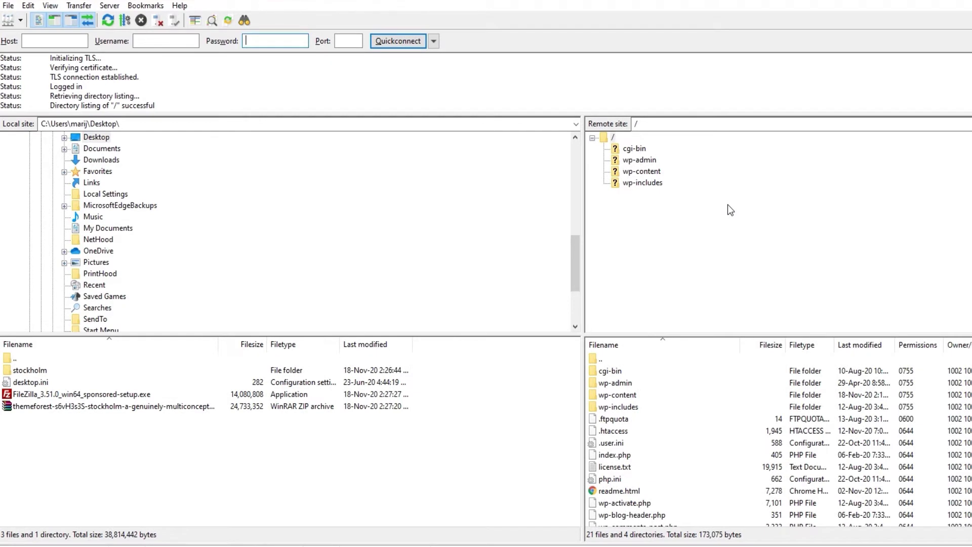
pyautogui.click(640, 171)
# Open the remote themes folder, select the stockholm folder, and show the local Desktop.
pyautogui.click(641, 195)
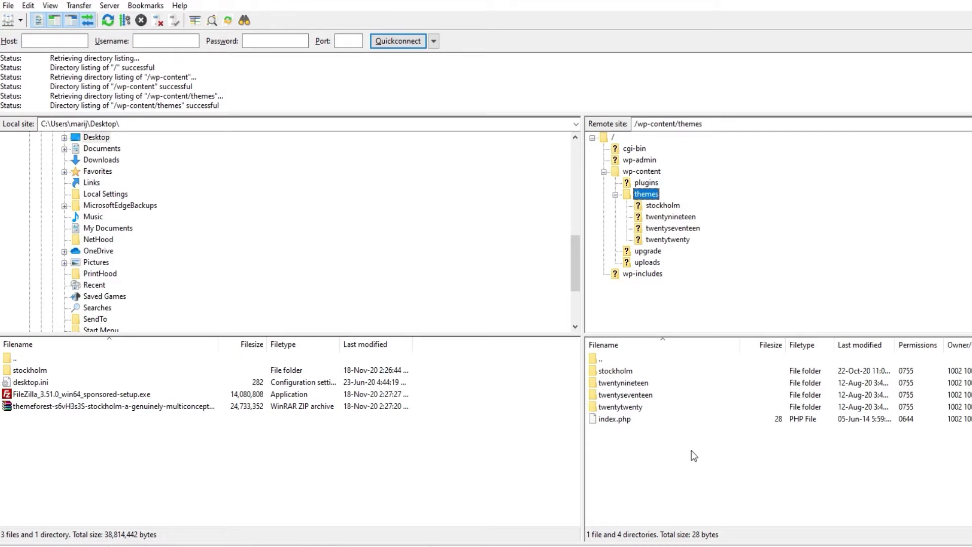
pyautogui.click(614, 373)
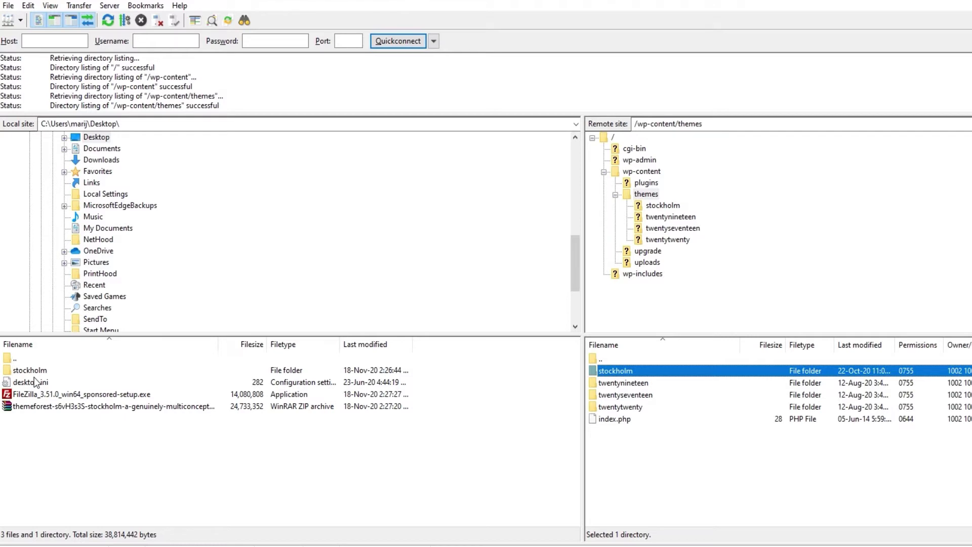
pyautogui.click(91, 139)
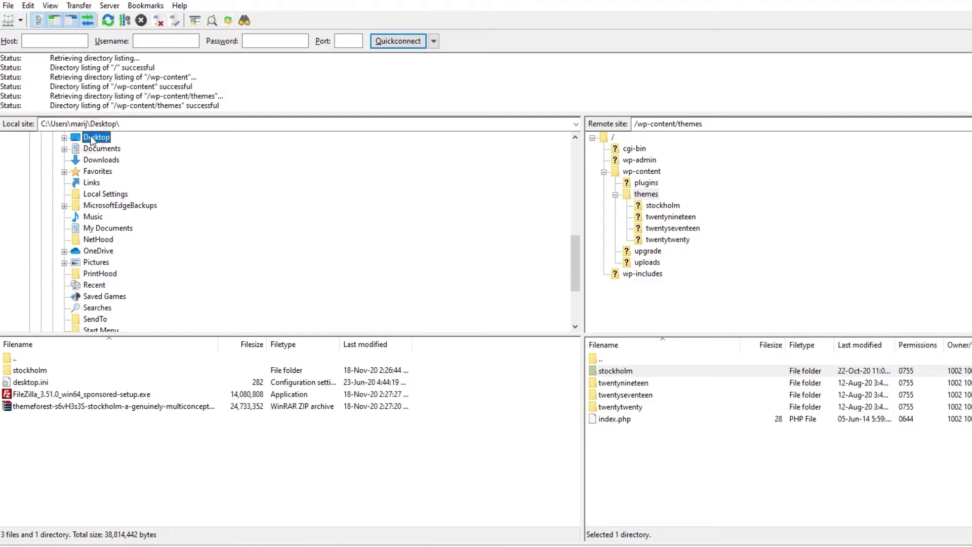
# Upload the local stockholm folder to the server's themes, overwriting every existing file.
pyautogui.rightClick(92, 452)
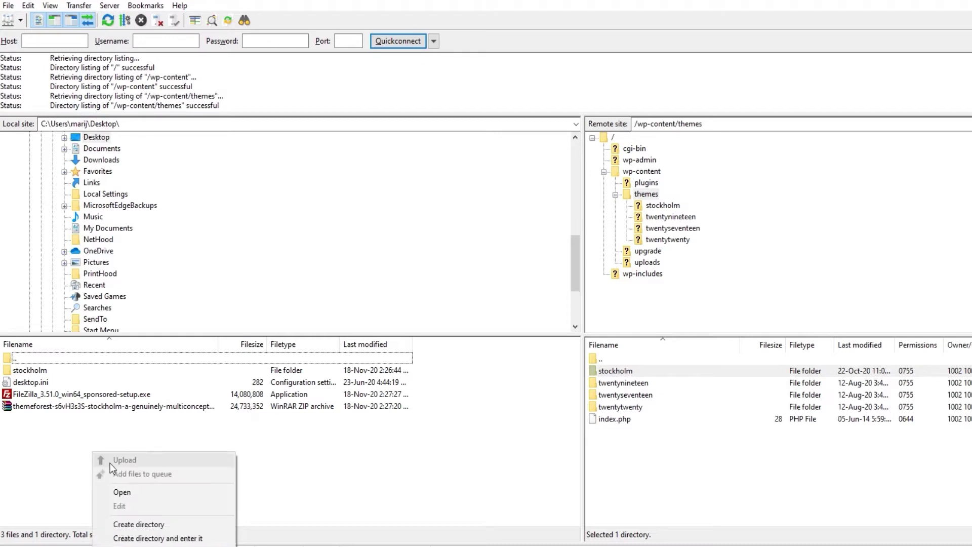
pyautogui.press('Escape')
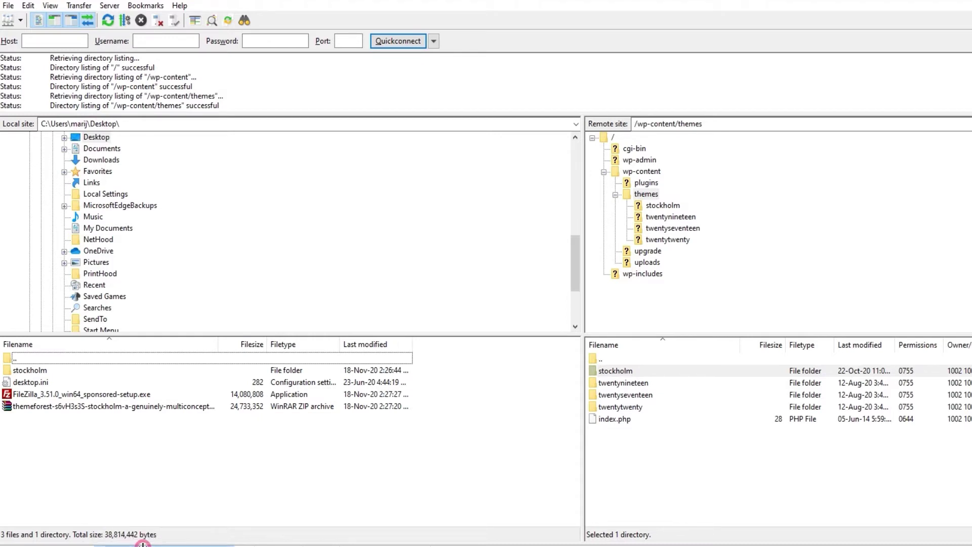
pyautogui.click(38, 370)
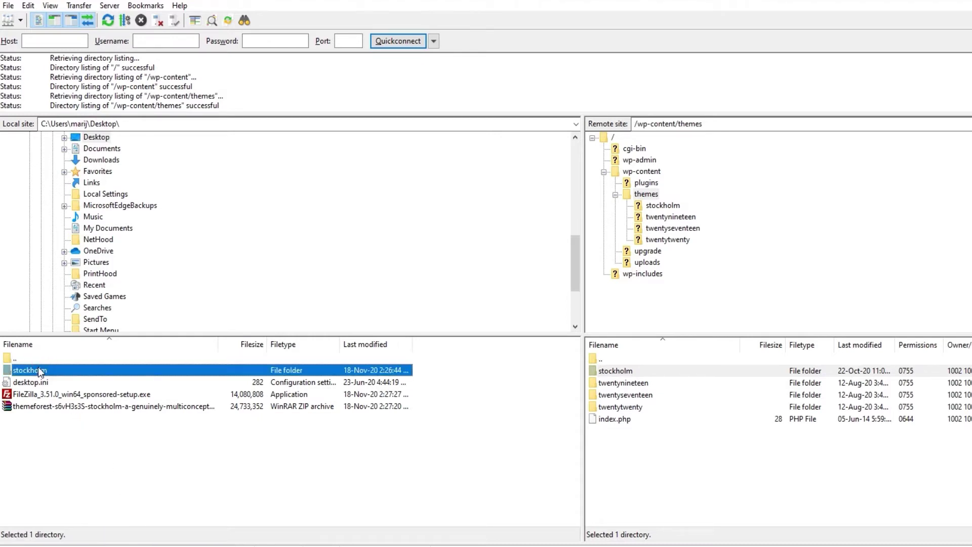
pyautogui.rightClick(38, 369)
pyautogui.click(55, 372)
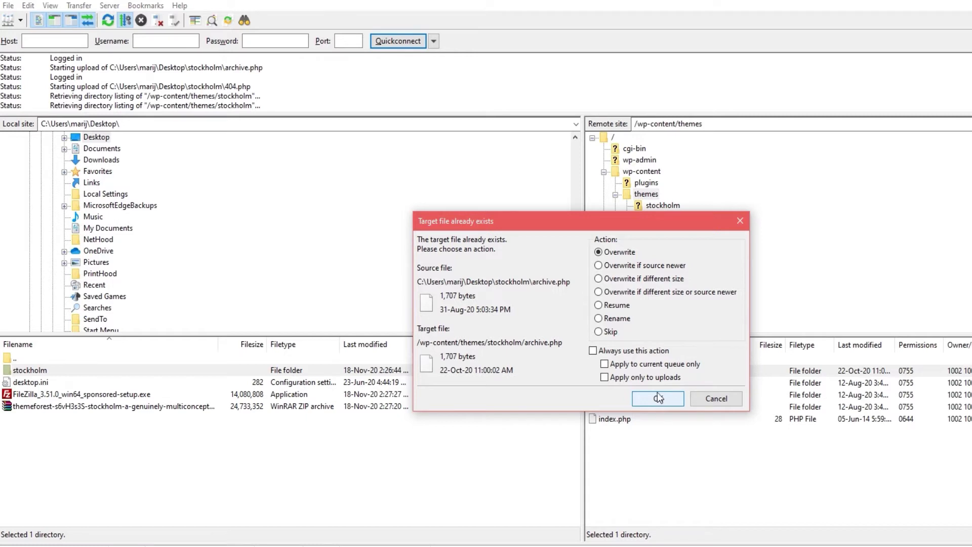
pyautogui.click(648, 351)
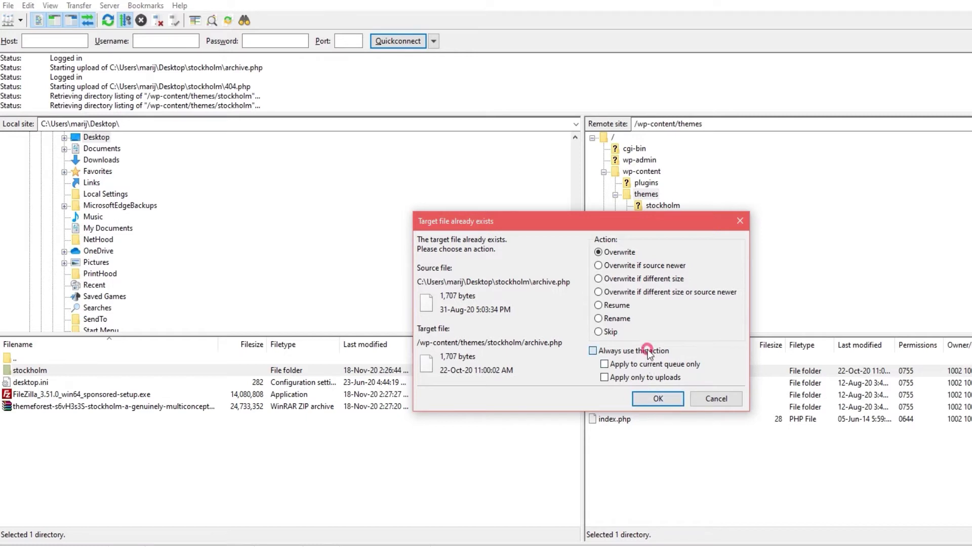
pyautogui.click(657, 398)
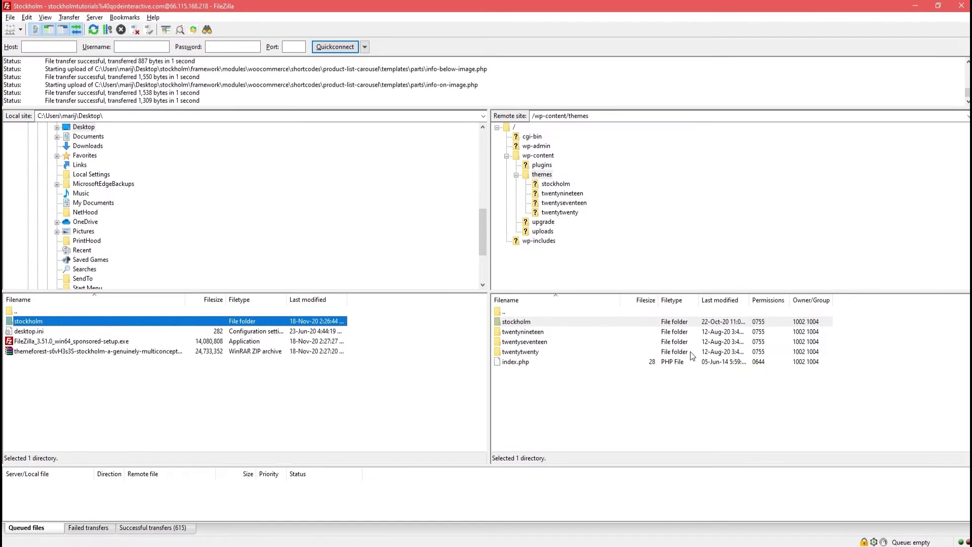
pyautogui.hotkey('alt', 'Tab')
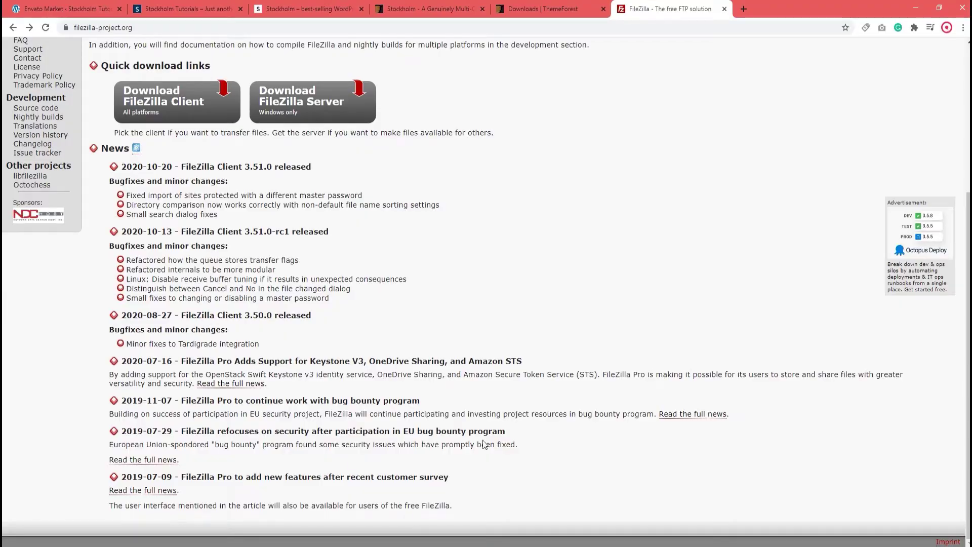
# In the WordPress admin, open Stockholm's Theme Details under Appearance > Themes to confirm version 6.6.
pyautogui.click(725, 8)
pyautogui.click(91, 8)
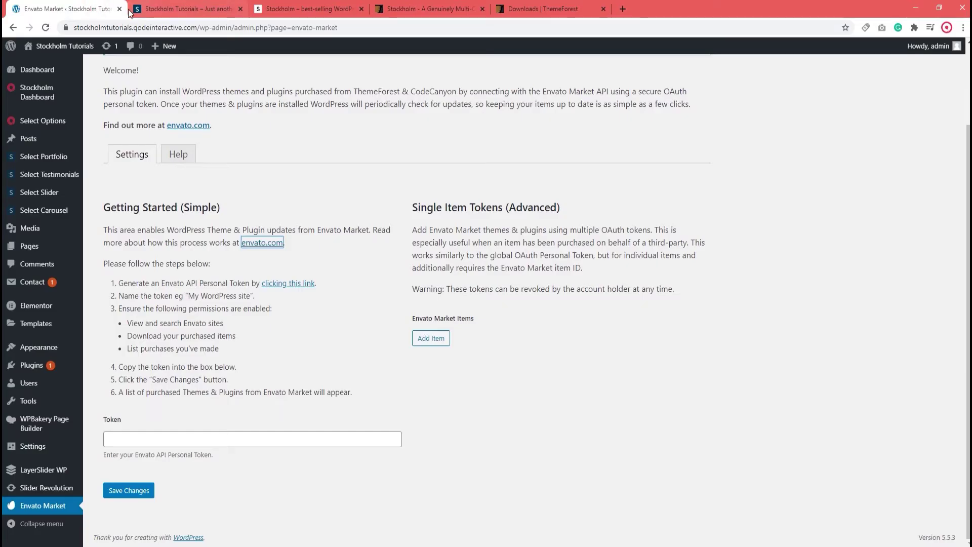
pyautogui.click(40, 69)
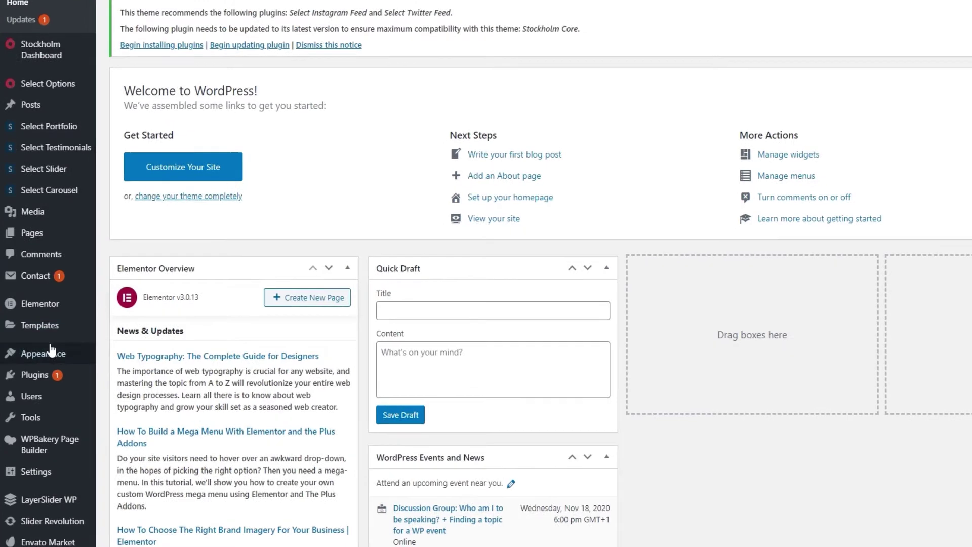
pyautogui.moveTo(51, 370)
pyautogui.click(107, 375)
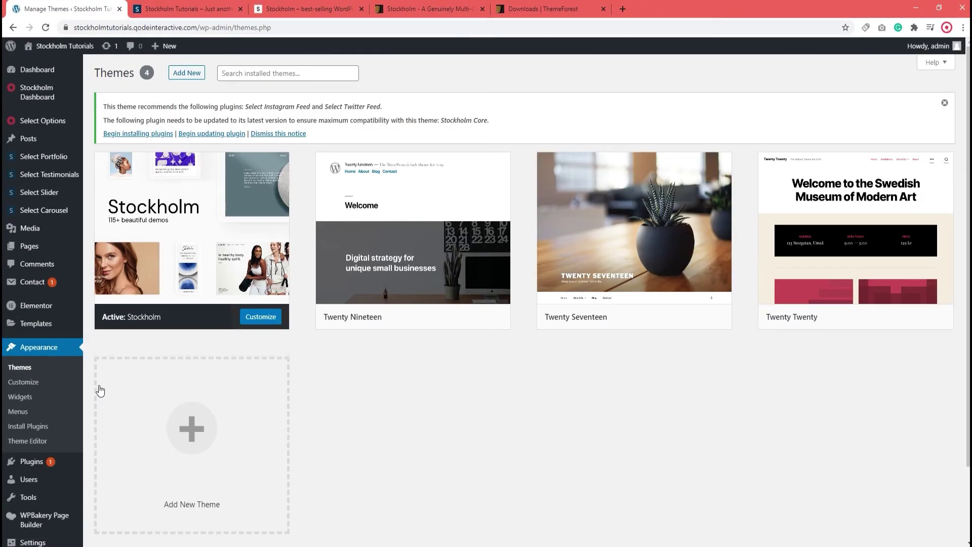
pyautogui.click(173, 234)
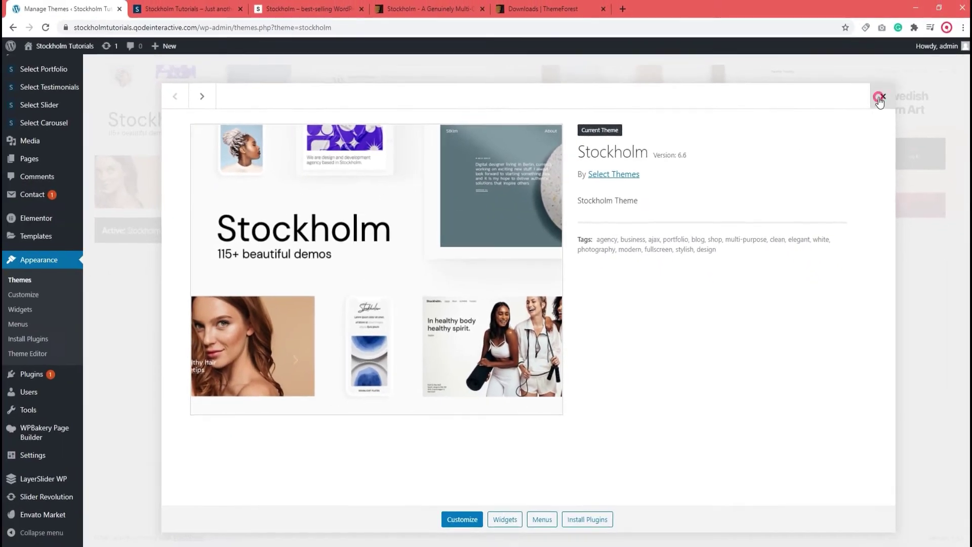
pyautogui.click(853, 79)
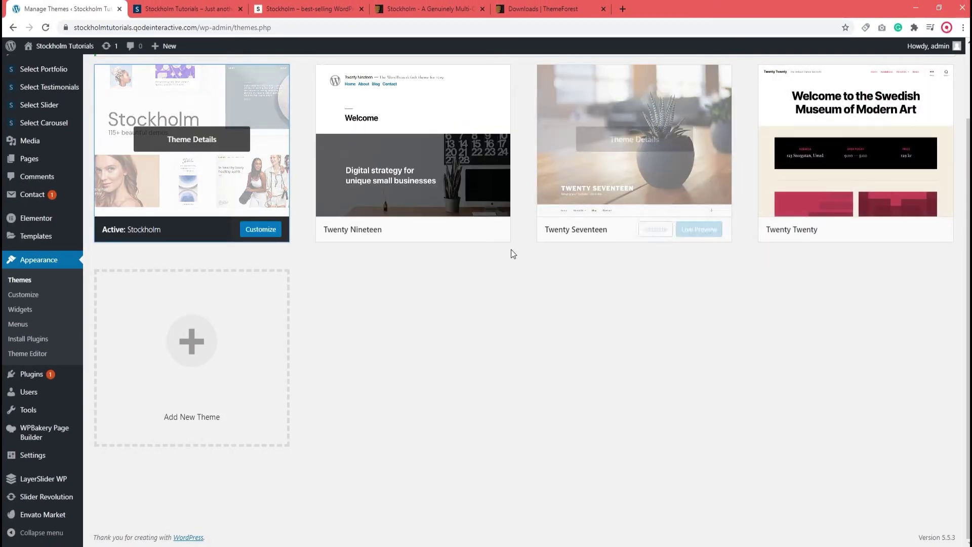
# Scroll through Installed Plugins, then open Install Required Plugins listing four plugins awaiting updates.
pyautogui.click(32, 376)
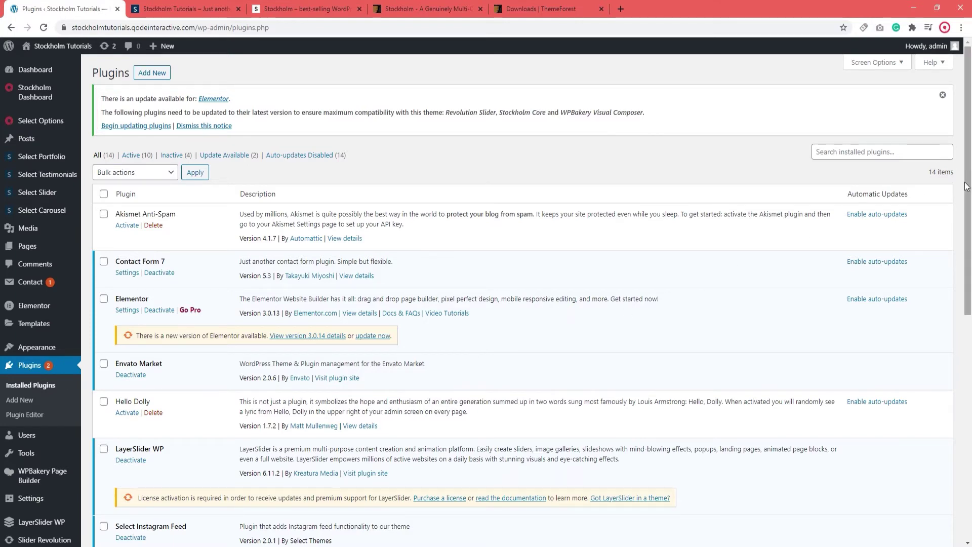
pyautogui.moveTo(968, 186); pyautogui.dragTo(970, 279)
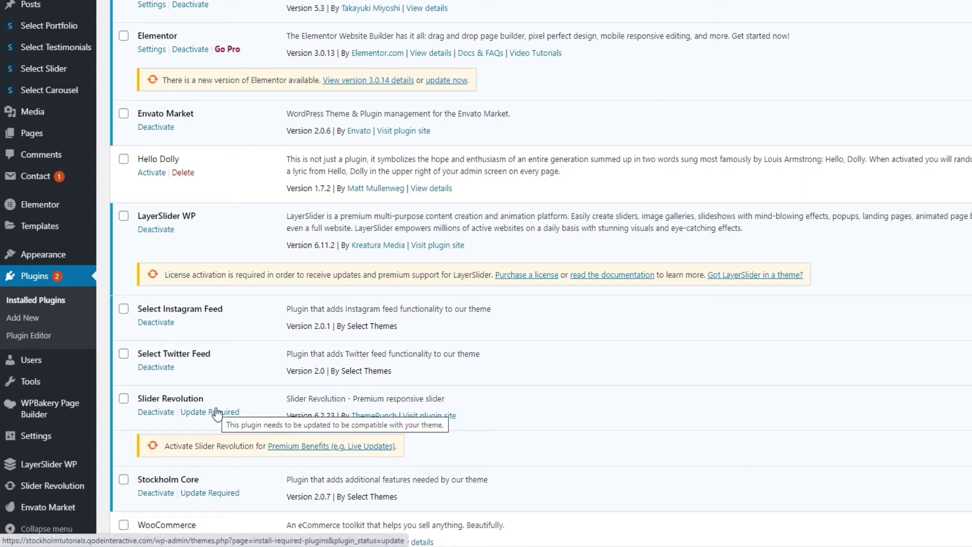
pyautogui.scroll(-5, 864, 399)
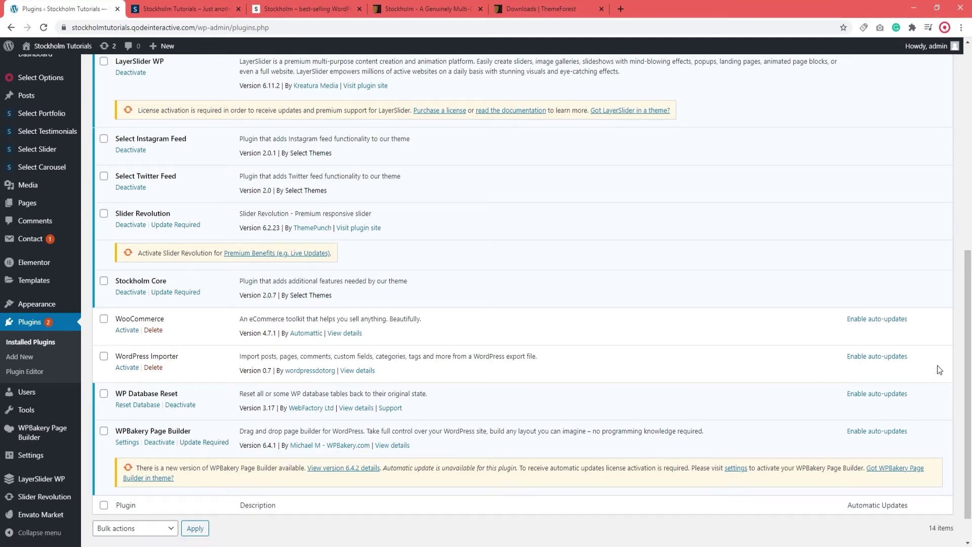
pyautogui.click(965, 368)
pyautogui.moveTo(965, 368); pyautogui.dragTo(970, 164)
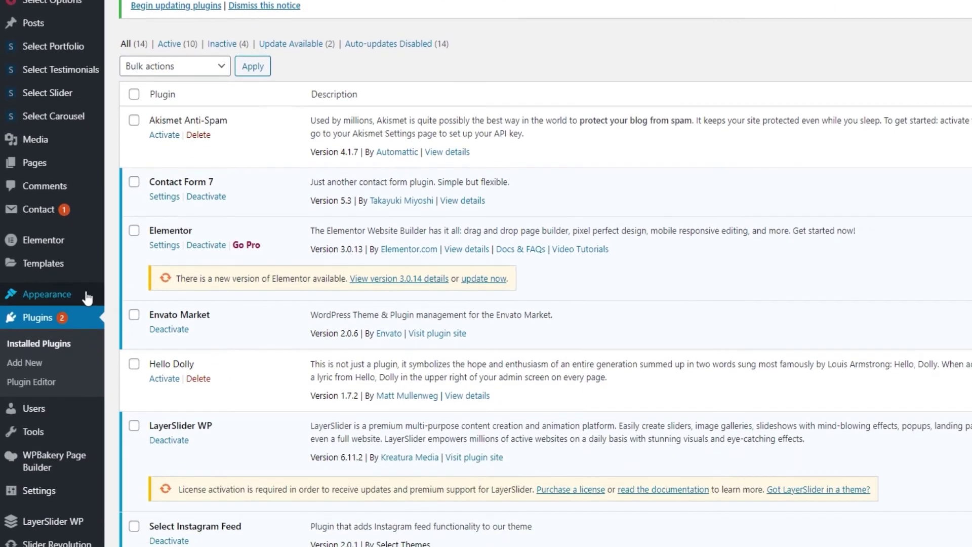
pyautogui.moveTo(86, 454)
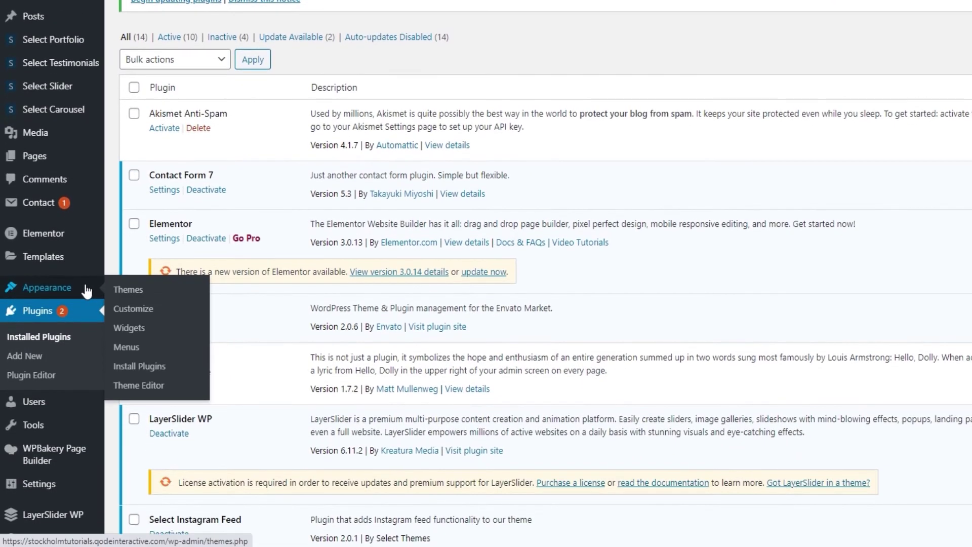
pyautogui.click(136, 367)
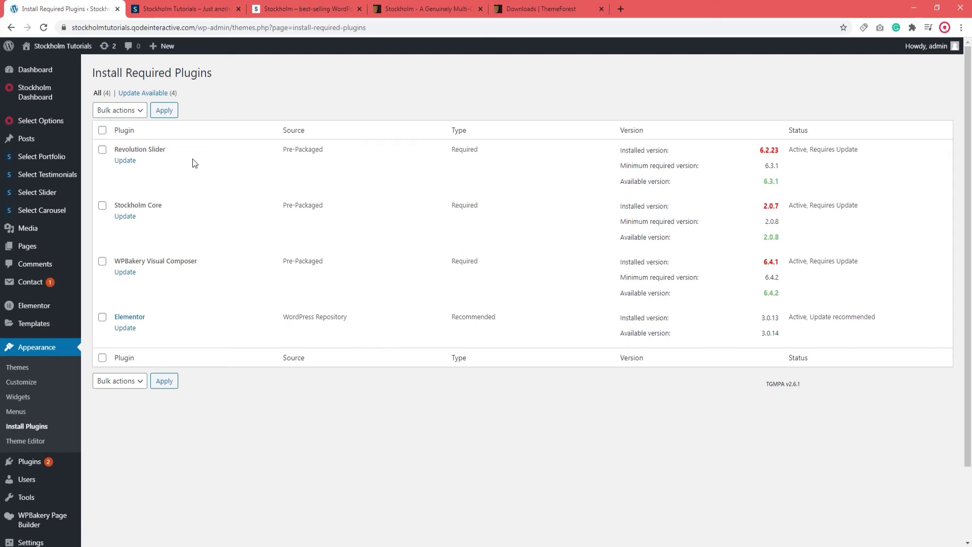
# Bulk-update Revolution Slider, Stockholm Core, WPBakery Visual Composer and Elementor together.
pyautogui.click(102, 131)
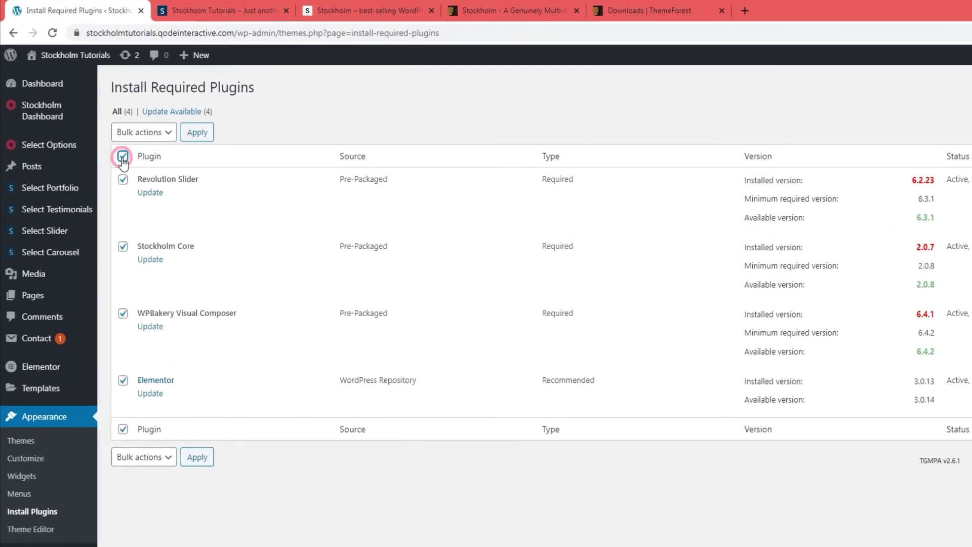
pyautogui.click(139, 140)
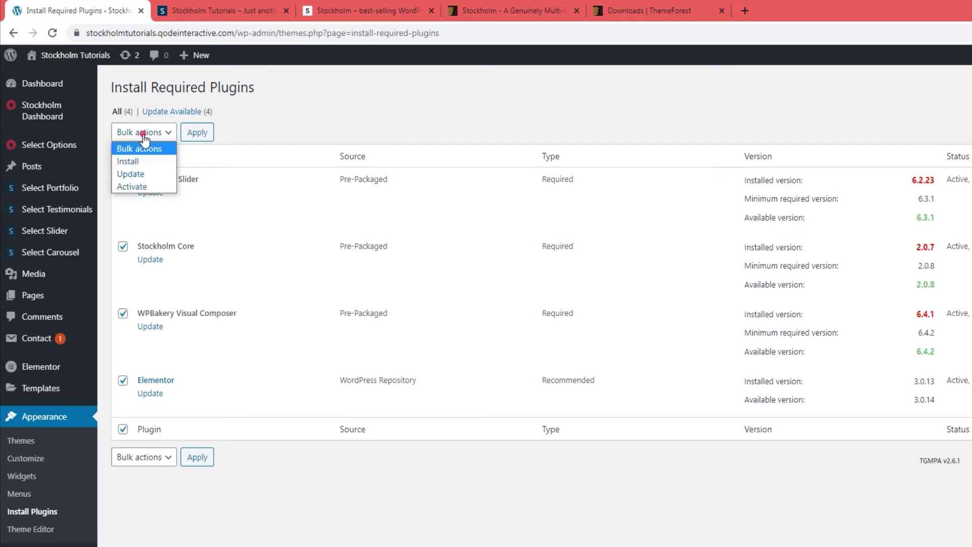
pyautogui.click(140, 170)
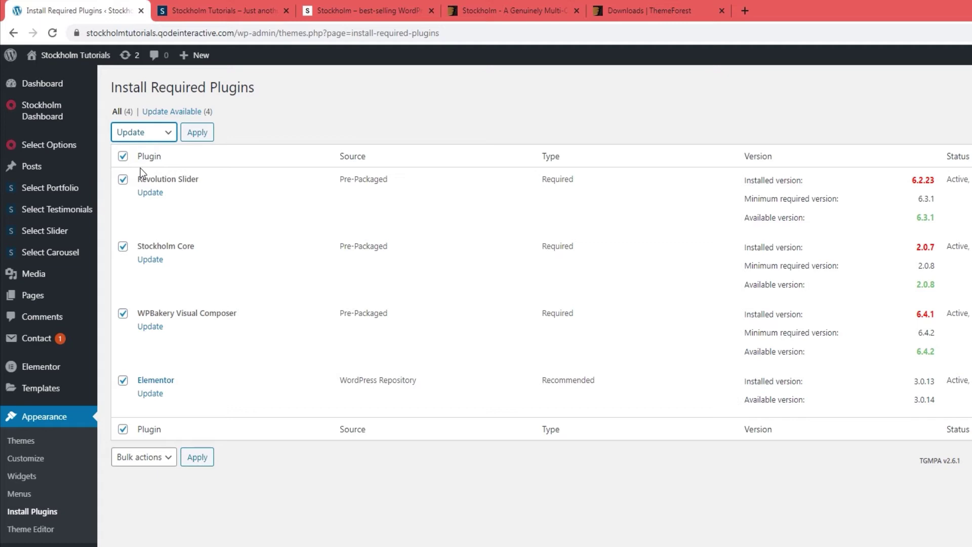
pyautogui.click(197, 135)
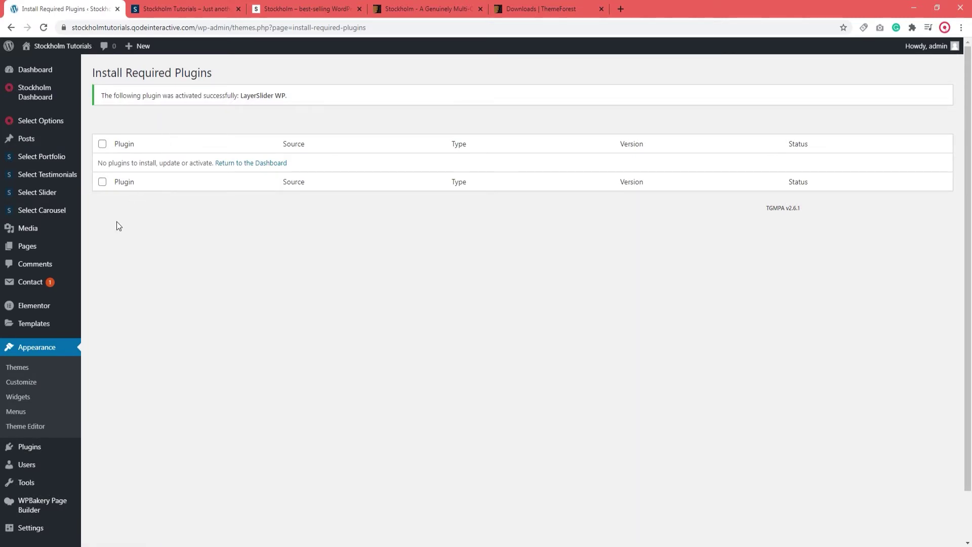
pyautogui.click(44, 448)
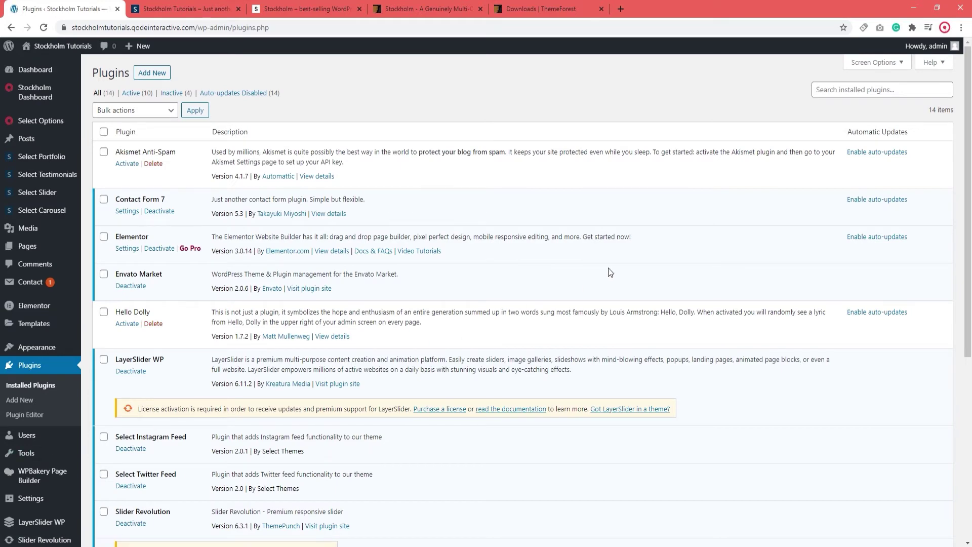
# Scroll through the plugin list checking versions; WPBakery still shows 6.4.1 needing 6.4.2.
pyautogui.scroll(-6, 610, 272)
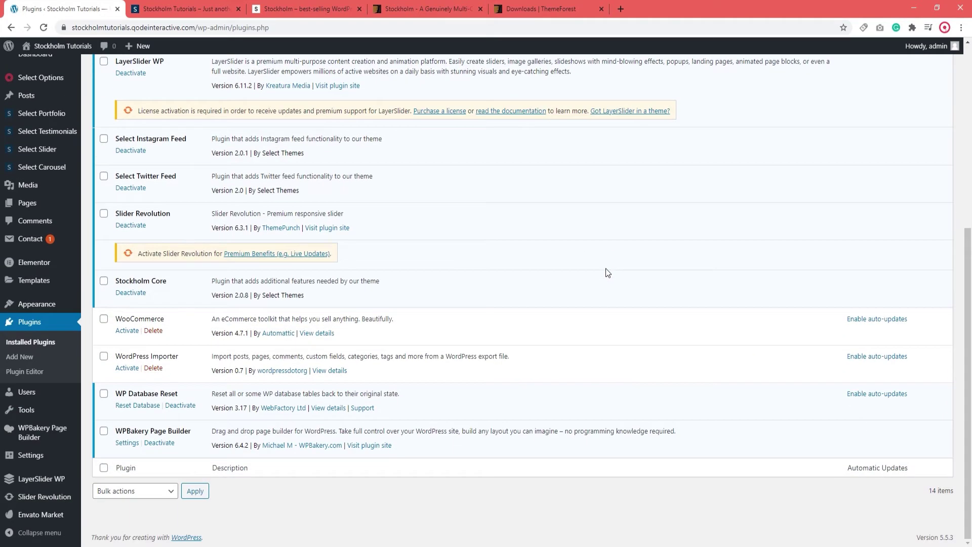
pyautogui.scroll(2, 607, 273)
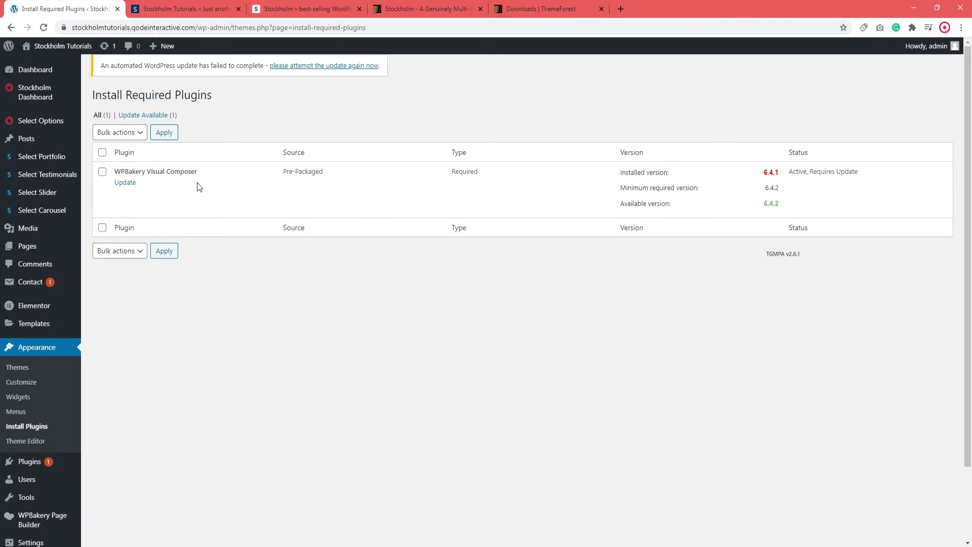
# Return from Install Required Plugins to the installed Plugins list.
pyautogui.click(53, 462)
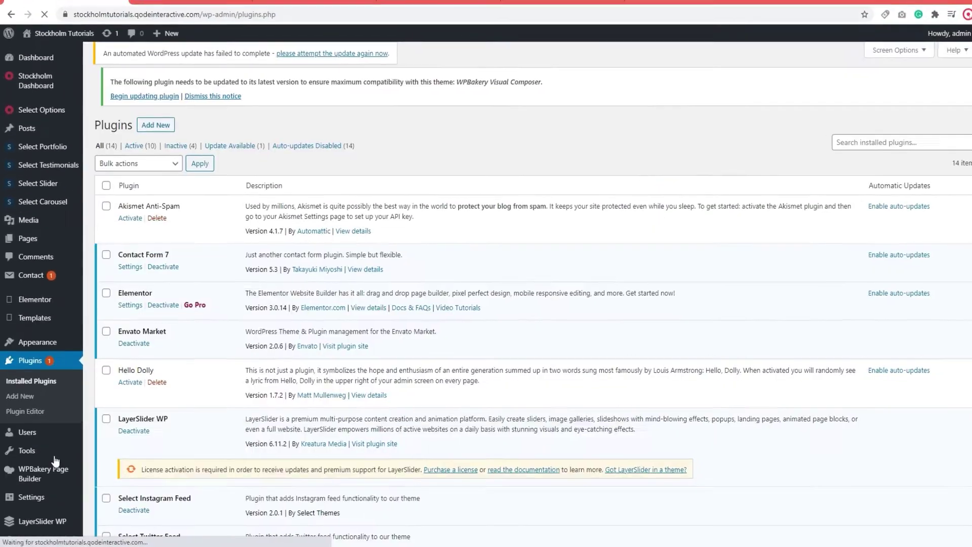
# Deactivate WPBakery Page Builder, delete it with OK confirmation, and return to the Dashboard.
pyautogui.scroll(-3, 302, 418)
pyautogui.scroll(-4, 303, 418)
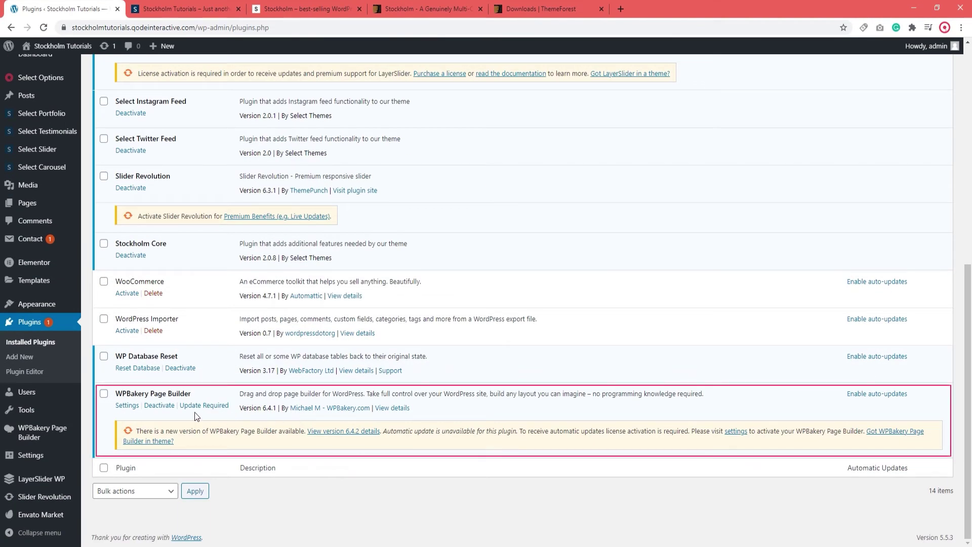
pyautogui.click(157, 406)
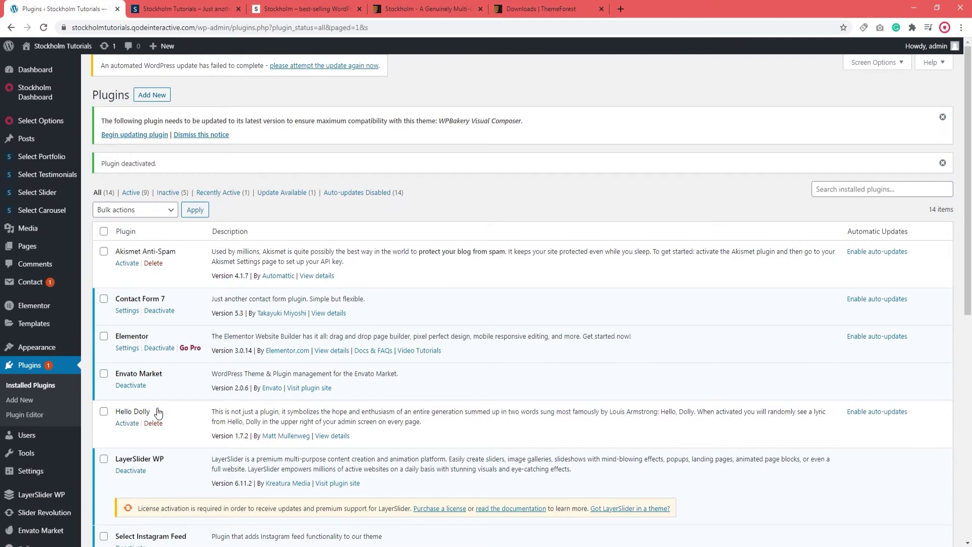
pyautogui.scroll(-8, 158, 414)
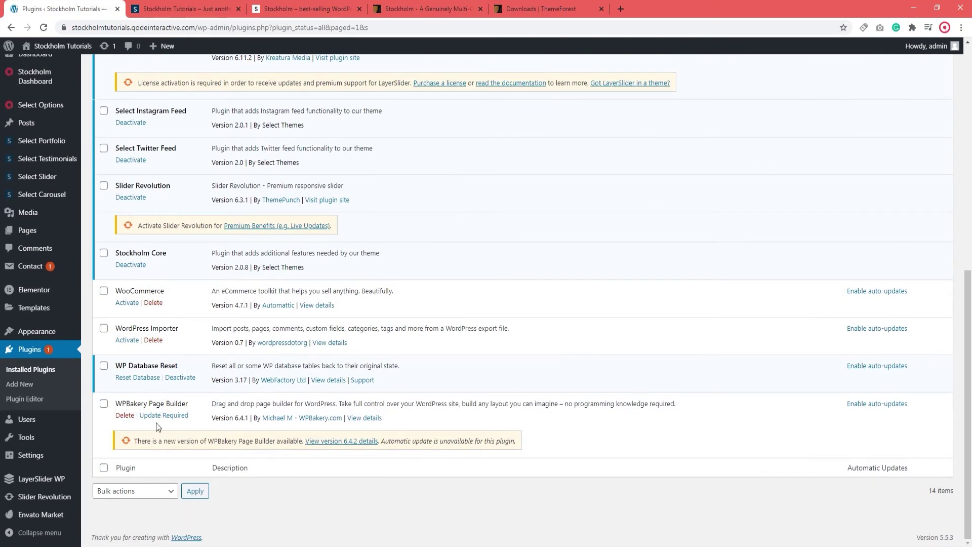
pyautogui.click(125, 415)
pyautogui.click(534, 87)
pyautogui.scroll(6, 310, 293)
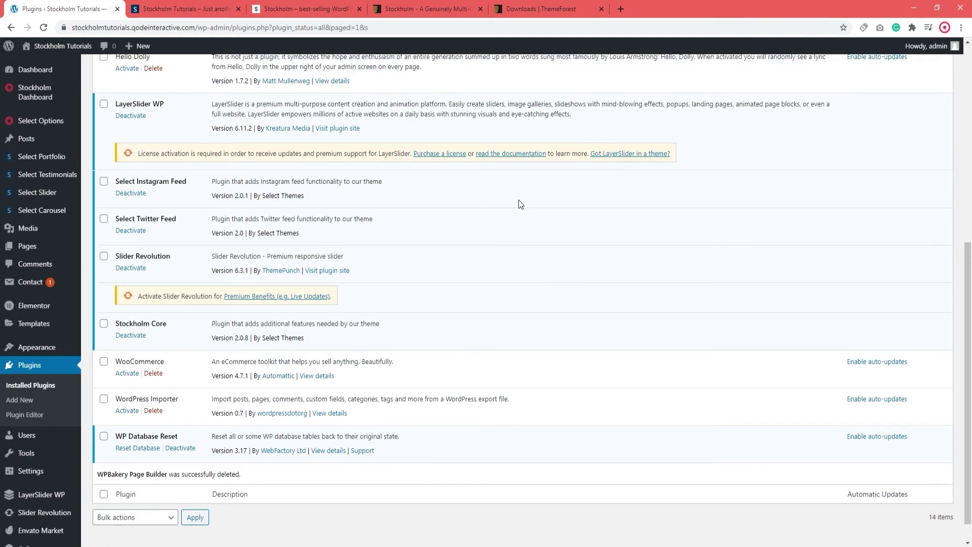
pyautogui.scroll(3, 310, 292)
pyautogui.click(47, 74)
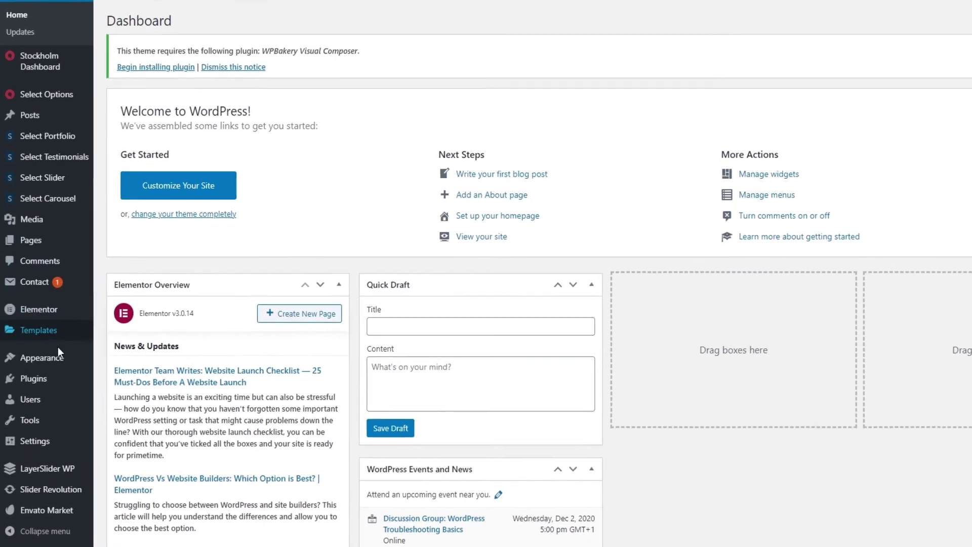
# Reinstall WPBakery Visual Composer 6.4.2 from the required plugins installer and activate it.
pyautogui.moveTo(59, 357)
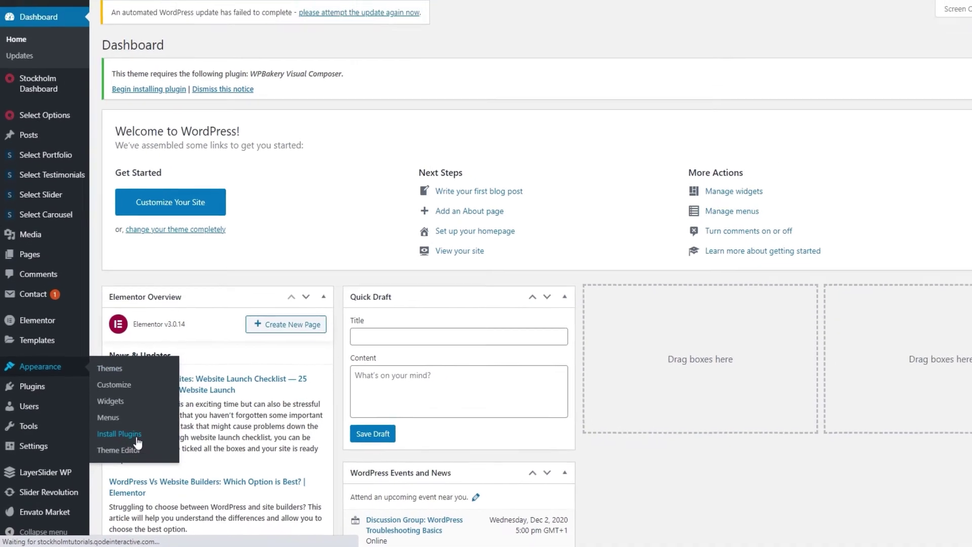
pyautogui.click(143, 434)
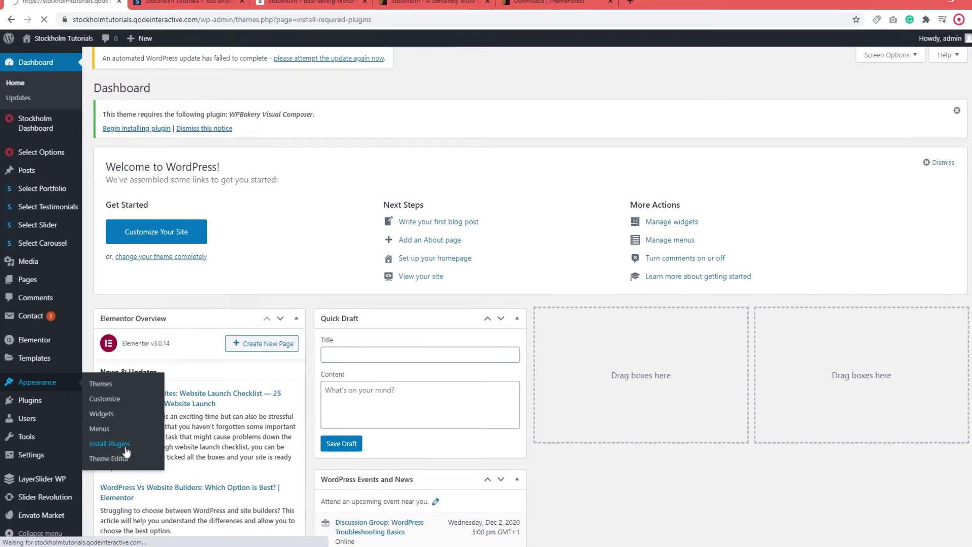
pyautogui.click(125, 182)
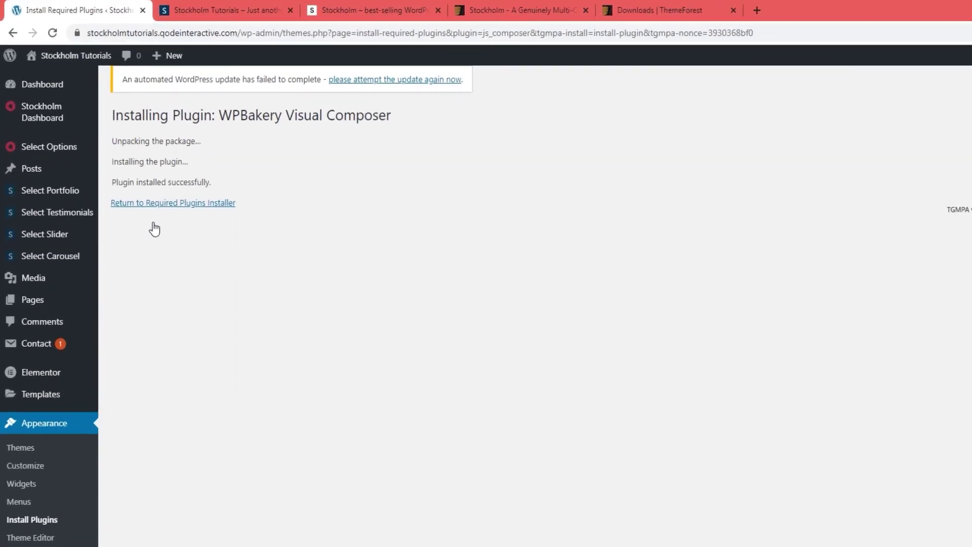
pyautogui.click(169, 217)
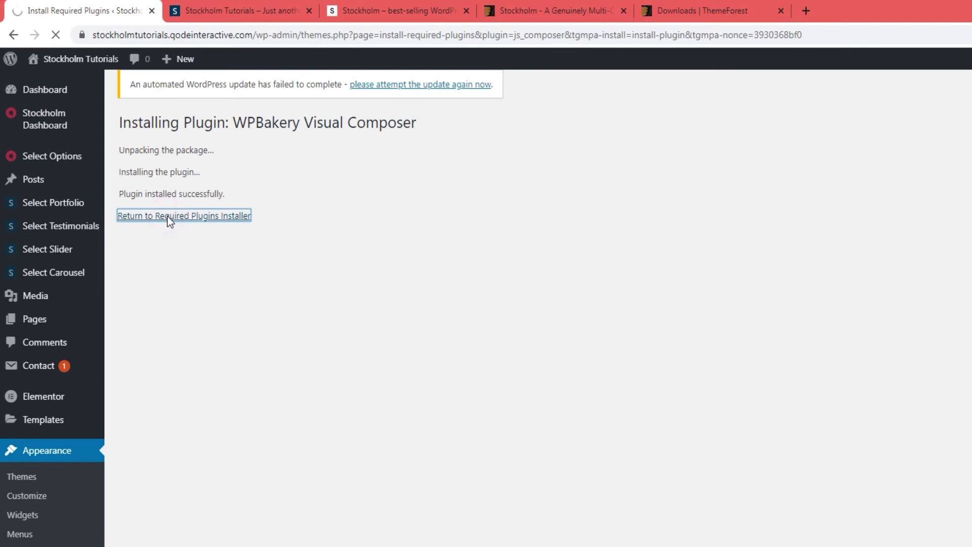
pyautogui.click(166, 238)
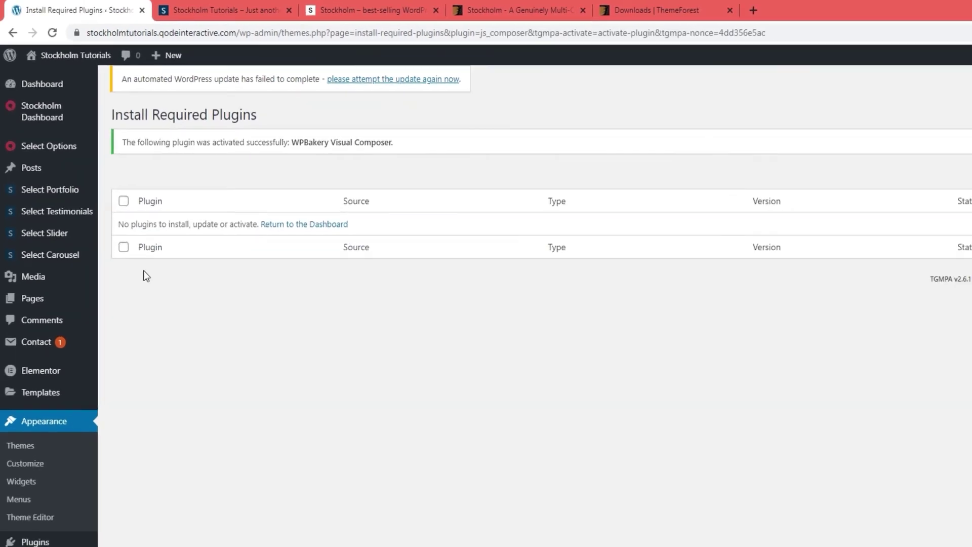
pyautogui.click(34, 542)
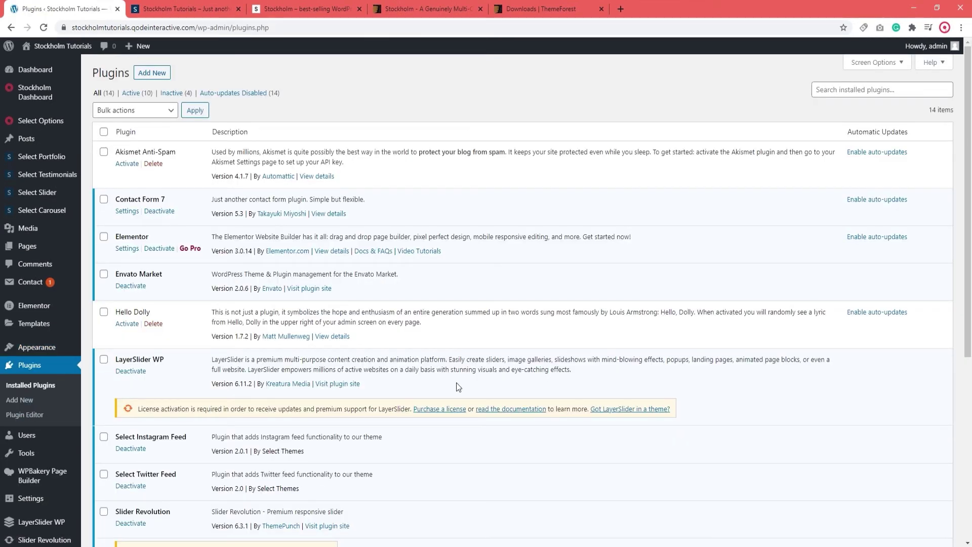
# Scroll through the Plugins list to review the installed plugins.
pyautogui.scroll(-5, 655, 331)
pyautogui.scroll(-1, 655, 330)
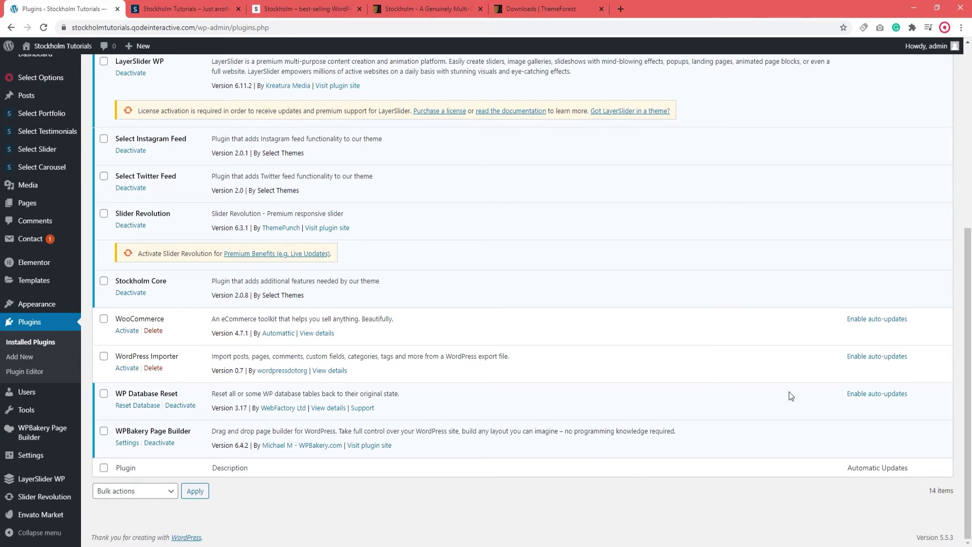
pyautogui.scroll(6, 779, 354)
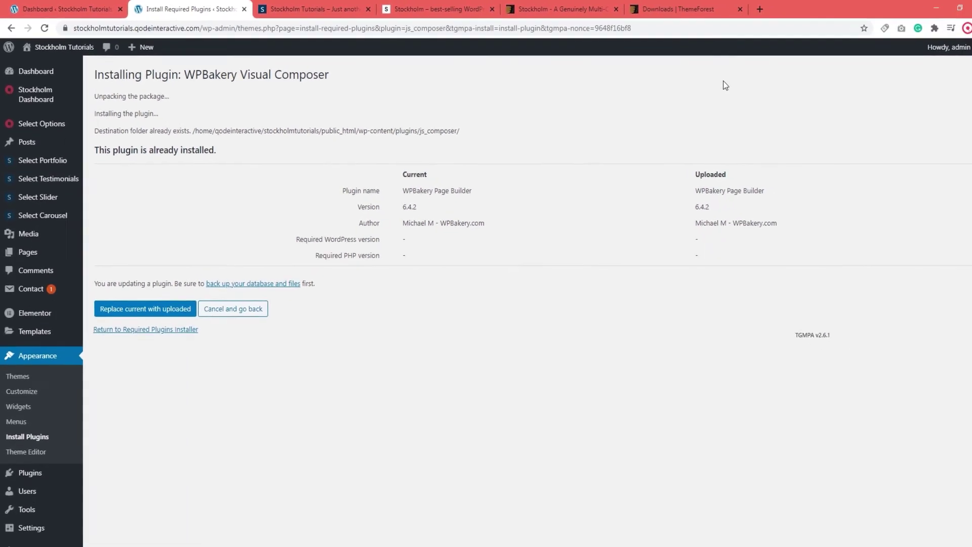
# Minimize the Chrome window to reach the desktop.
pyautogui.click(918, 8)
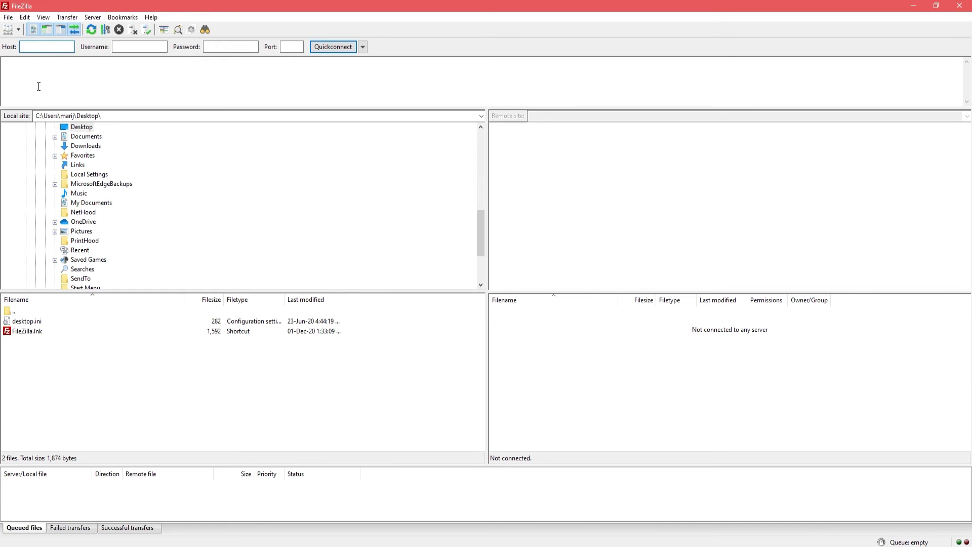
# Connect to the saved Stockholm site and browse to /wp-content/plugins on the server.
pyautogui.click(19, 30)
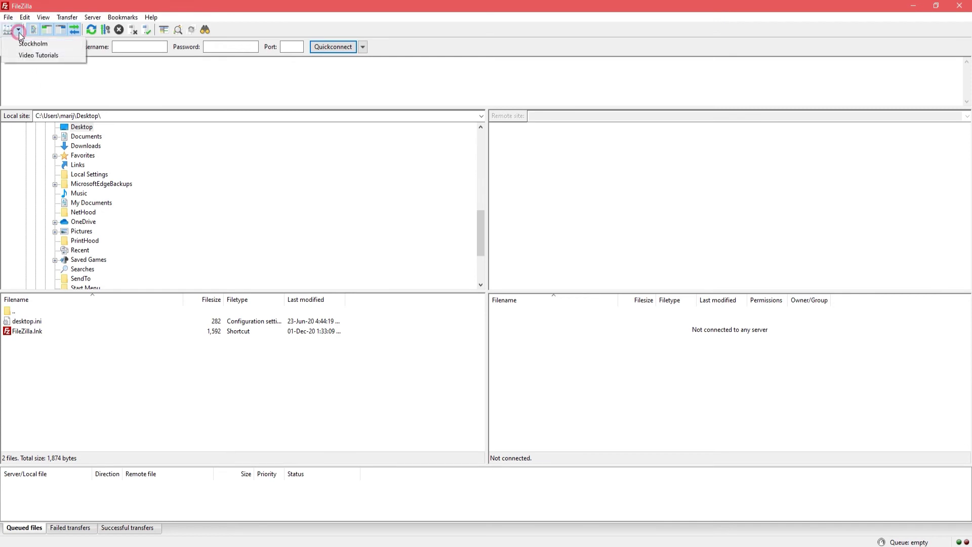
pyautogui.click(23, 44)
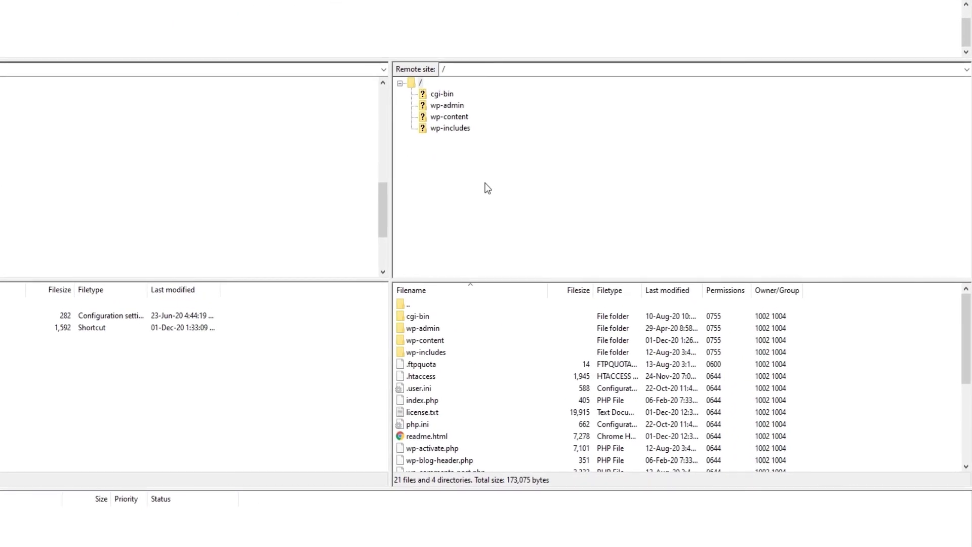
pyautogui.click(441, 116)
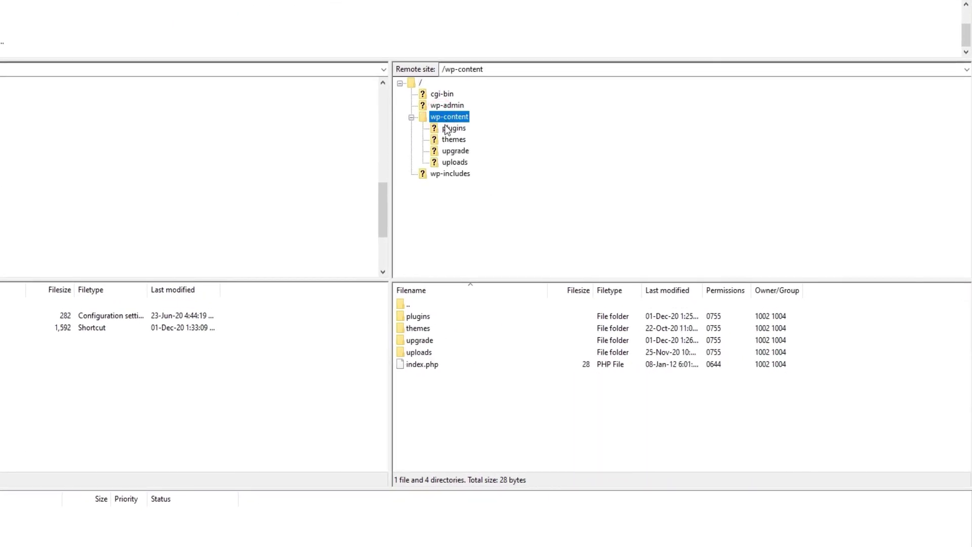
pyautogui.click(448, 131)
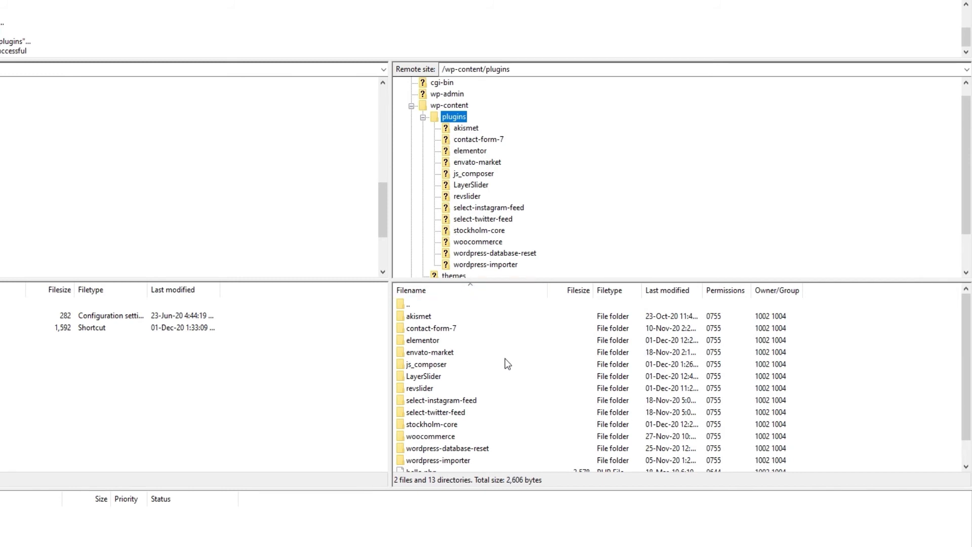
# Delete the js_composer folder from the server's plugins directory.
pyautogui.click(426, 368)
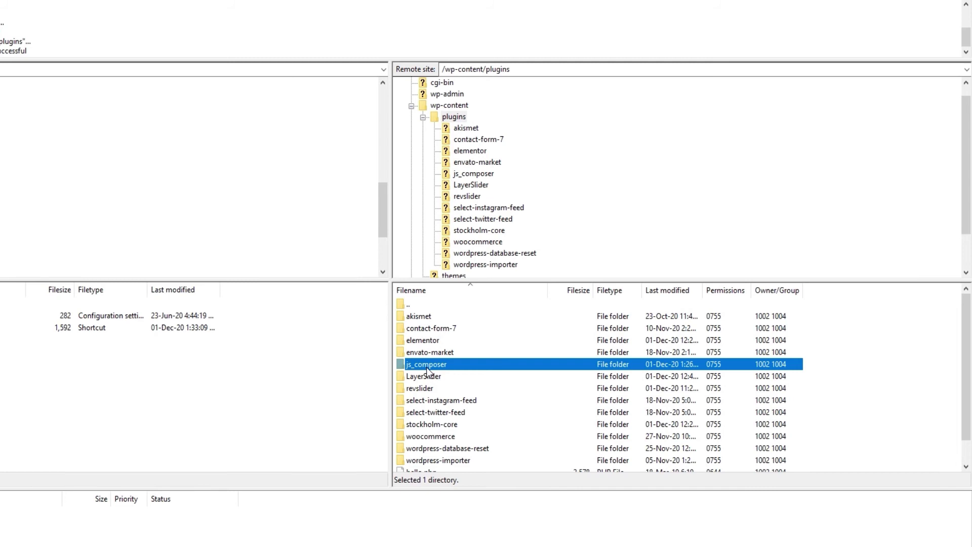
pyautogui.rightClick(427, 370)
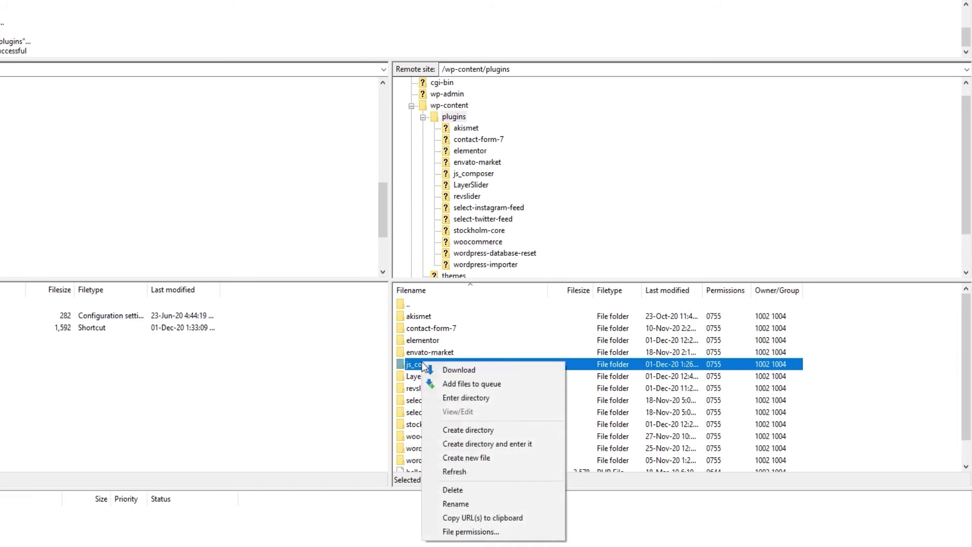
pyautogui.click(472, 486)
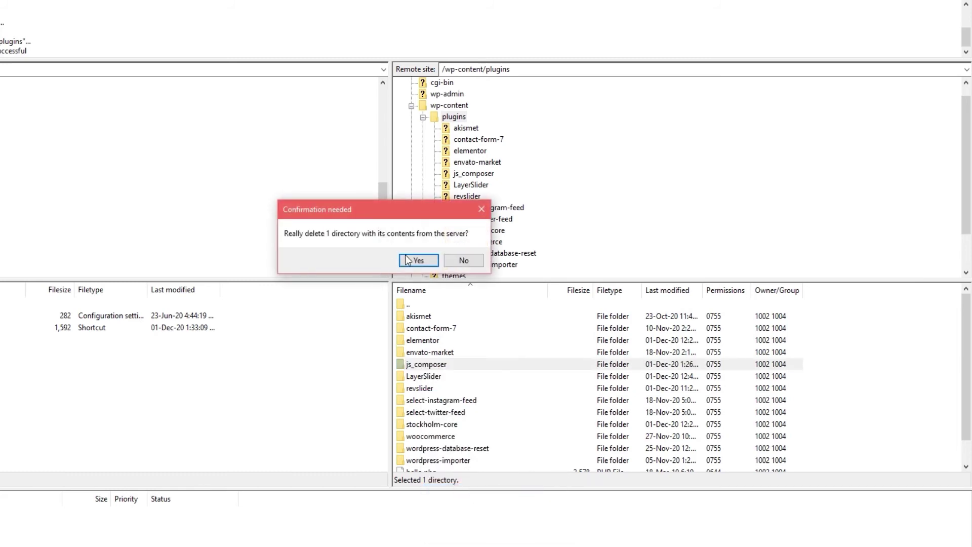
pyautogui.click(407, 260)
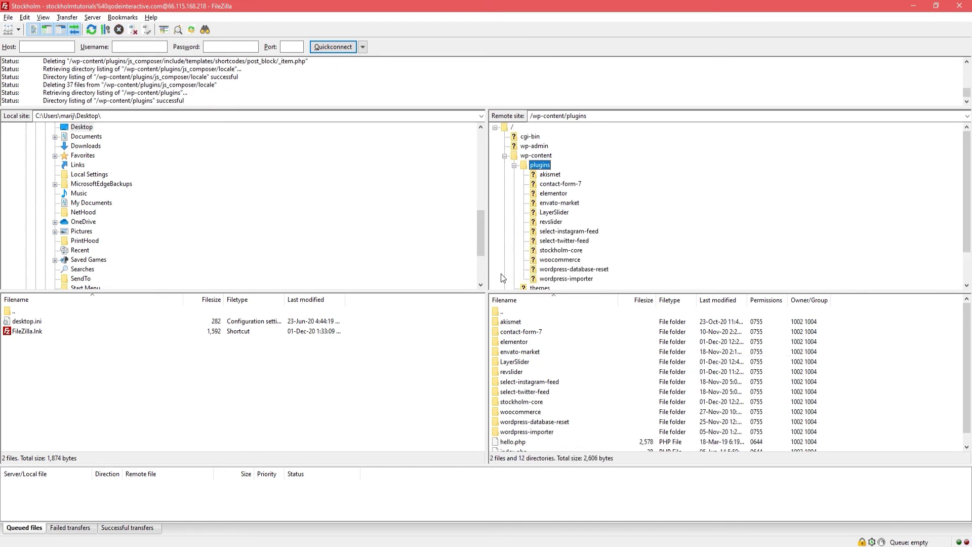
pyautogui.click(913, 6)
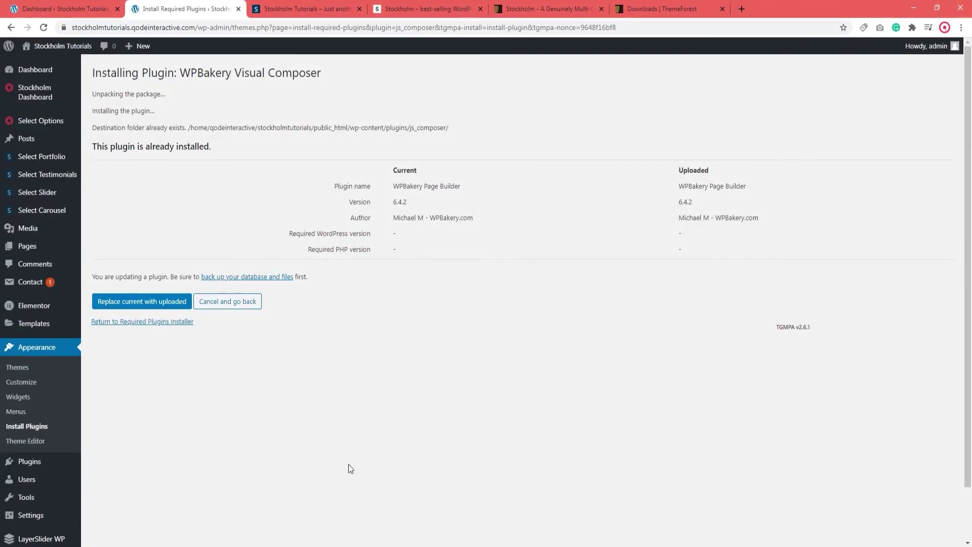
# Show the installed Plugins list with 13 plugins and the WPBakery requirement notice.
pyautogui.click(64, 464)
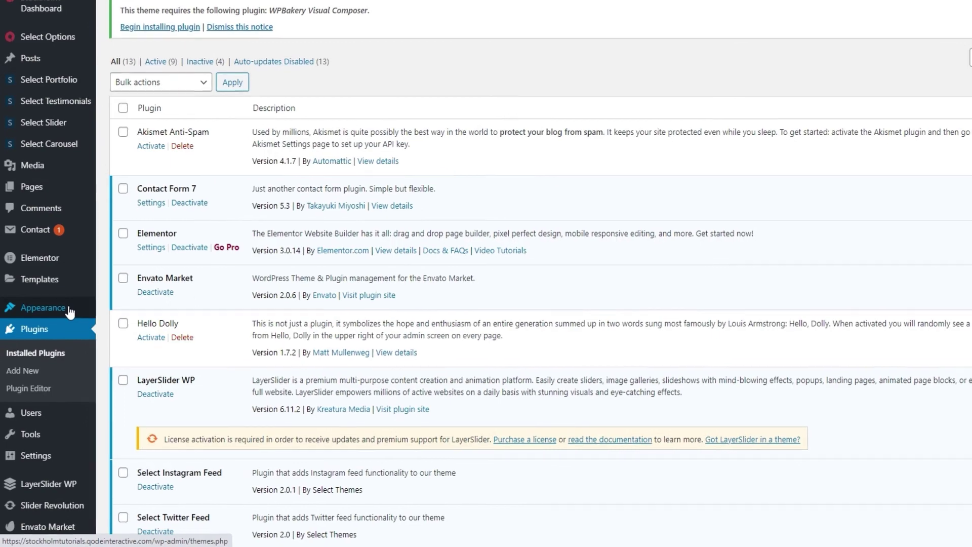
pyautogui.moveTo(56, 348)
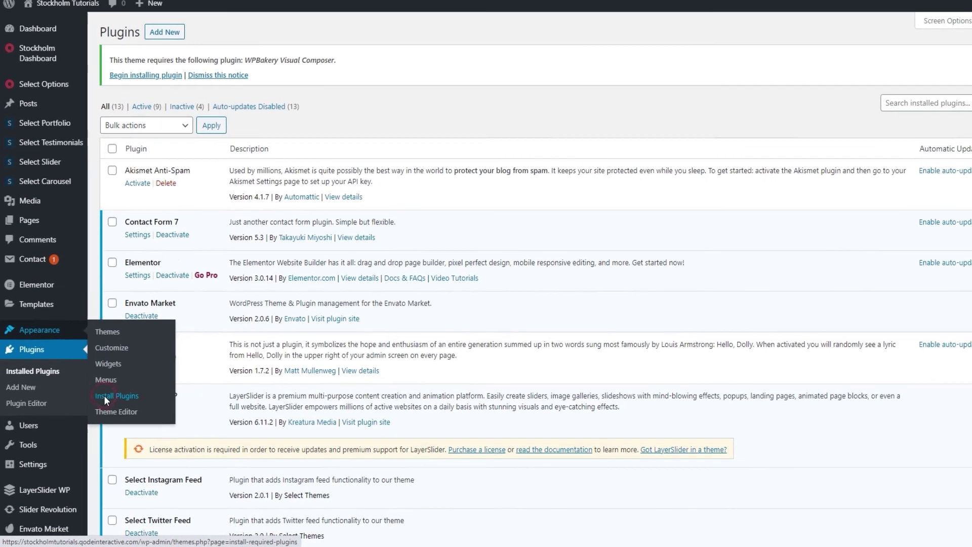
# Install and activate WPBakery Visual Composer, then view the Plugins list showing 14 plugins.
pyautogui.click(128, 379)
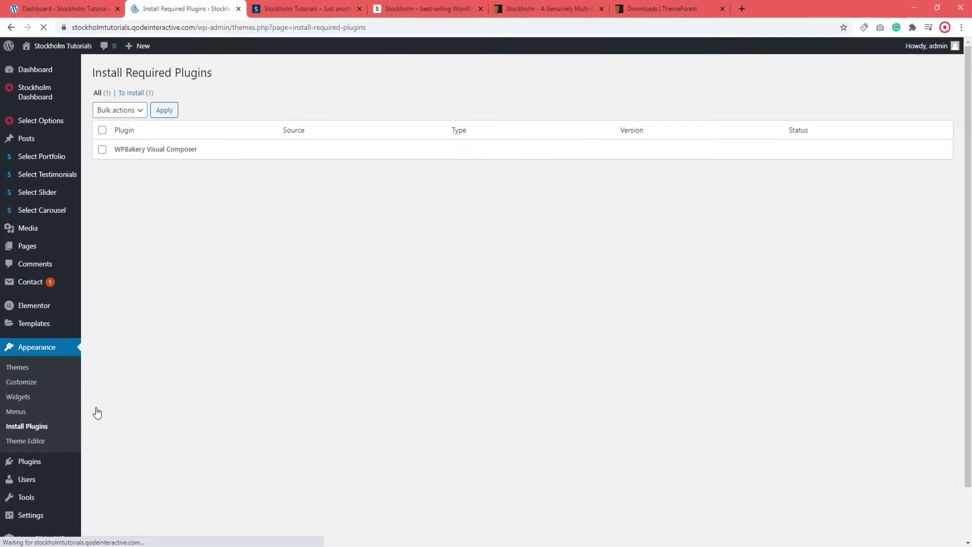
pyautogui.click(123, 160)
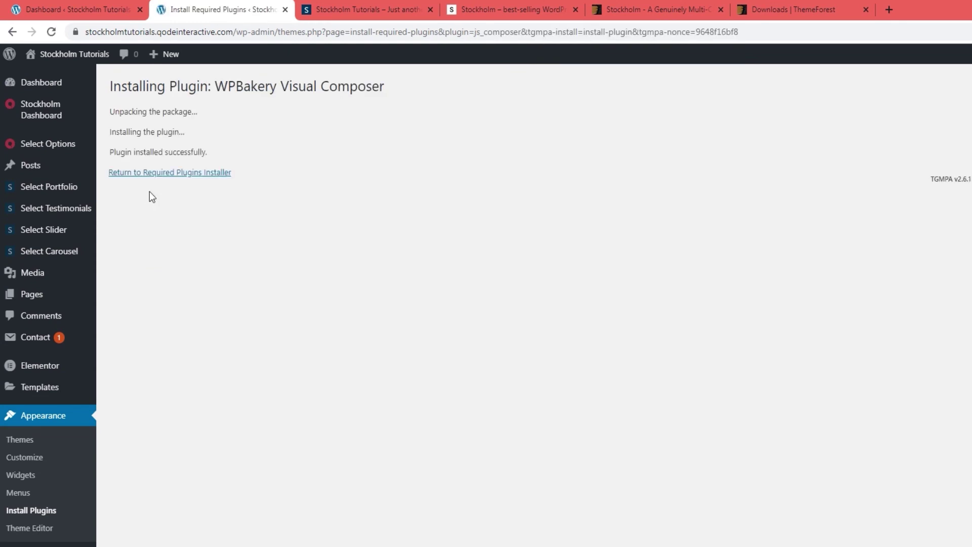
pyautogui.click(153, 175)
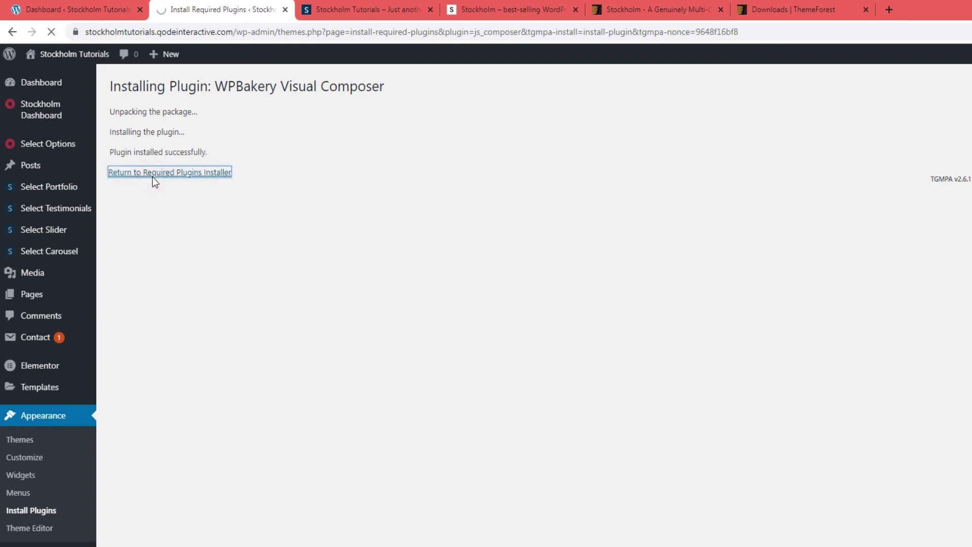
pyautogui.click(153, 194)
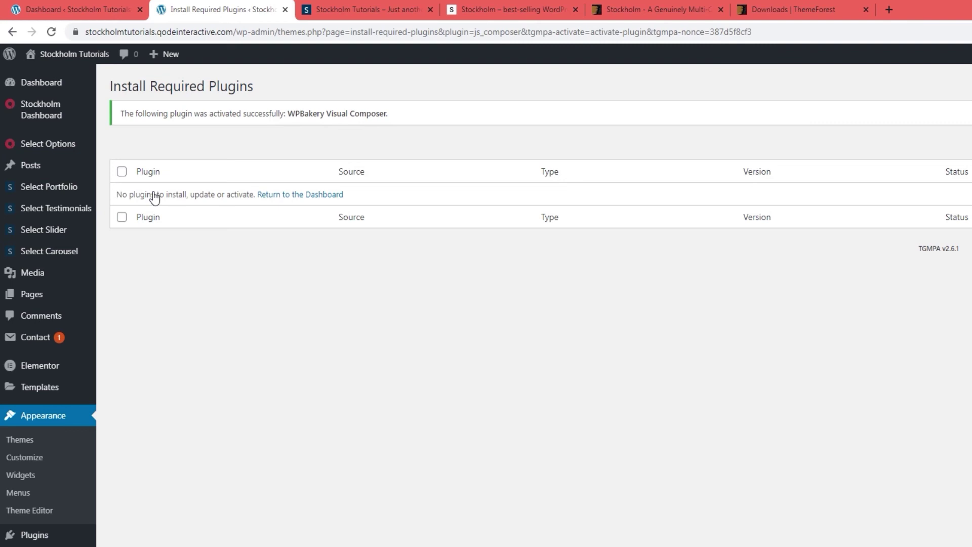
pyautogui.moveTo(40, 538)
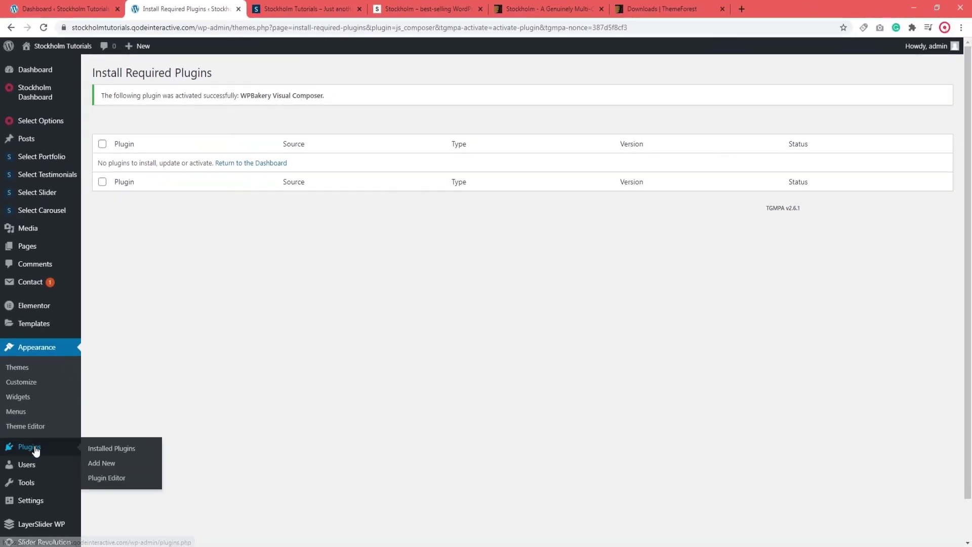
pyautogui.click(34, 448)
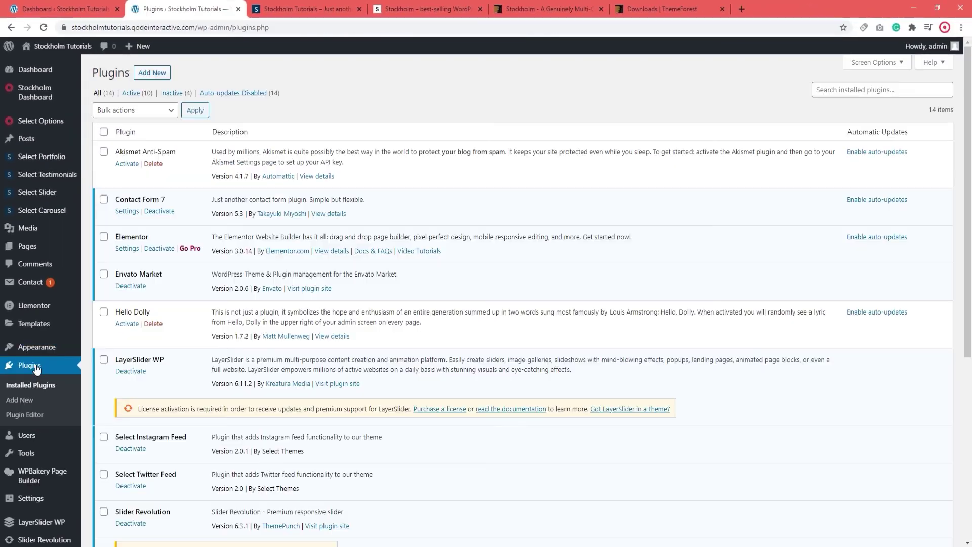
pyautogui.scroll(-5, 297, 380)
pyautogui.scroll(-2, 297, 380)
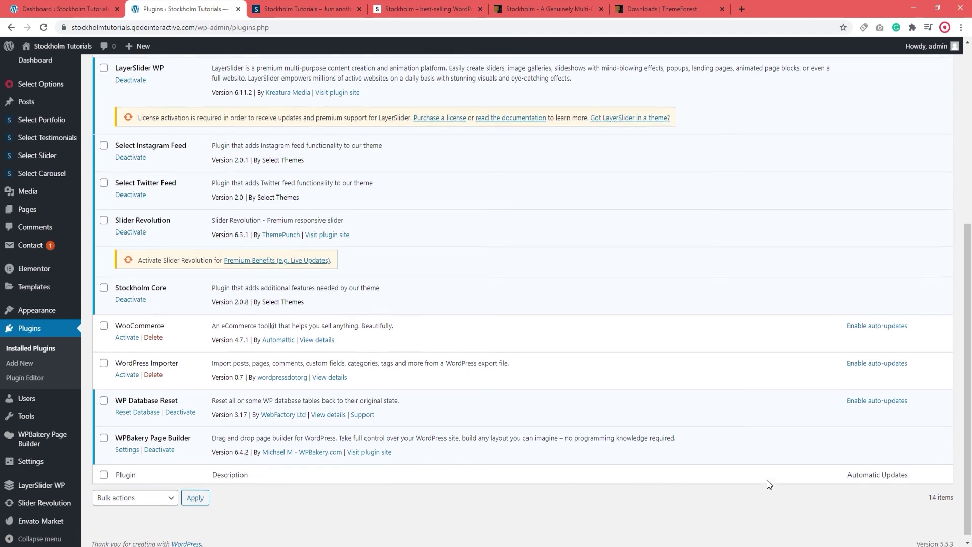
pyautogui.scroll(5, 768, 481)
pyautogui.click(38, 122)
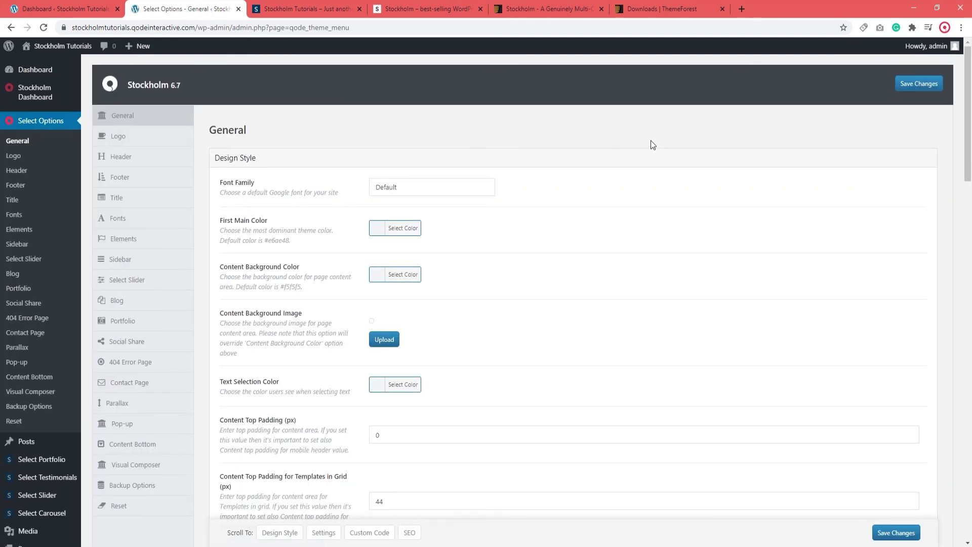
# Save the Stockholm theme's General options without any changes.
pyautogui.click(906, 86)
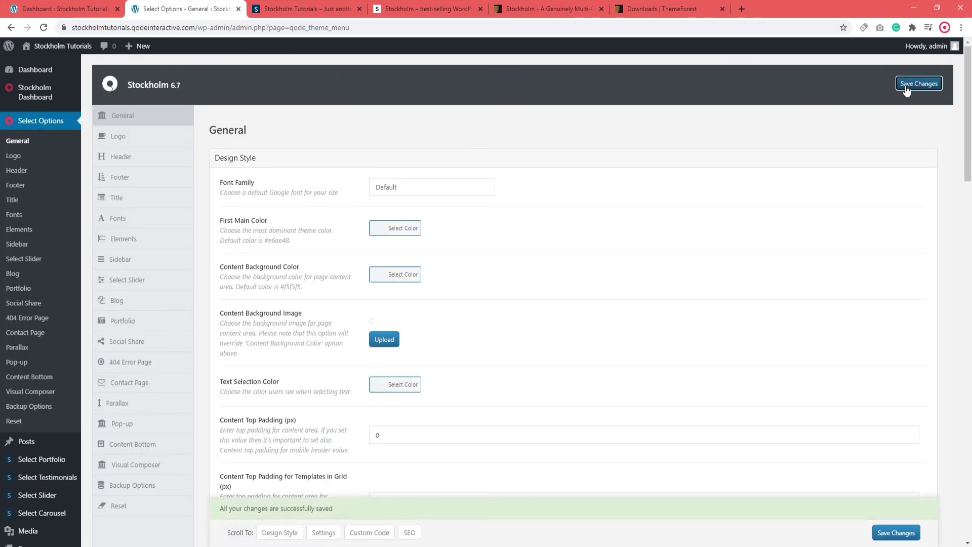